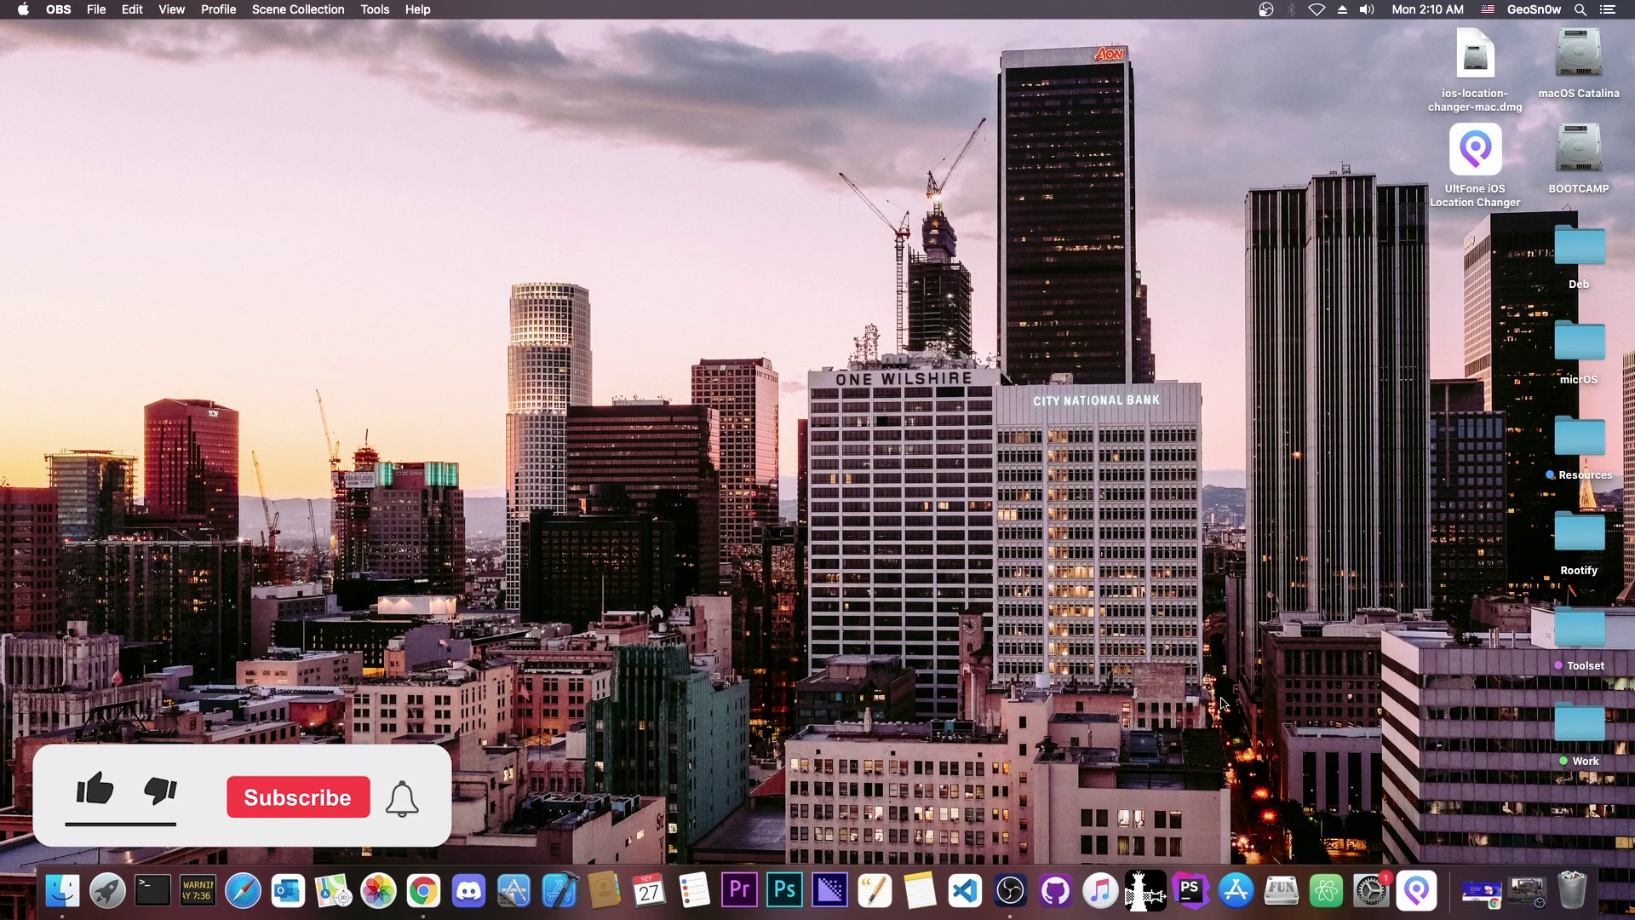
Launch UltFone iOS Location Changer from its Dock icon.
{"action": "left_click", "coordinate": [1418, 890]}
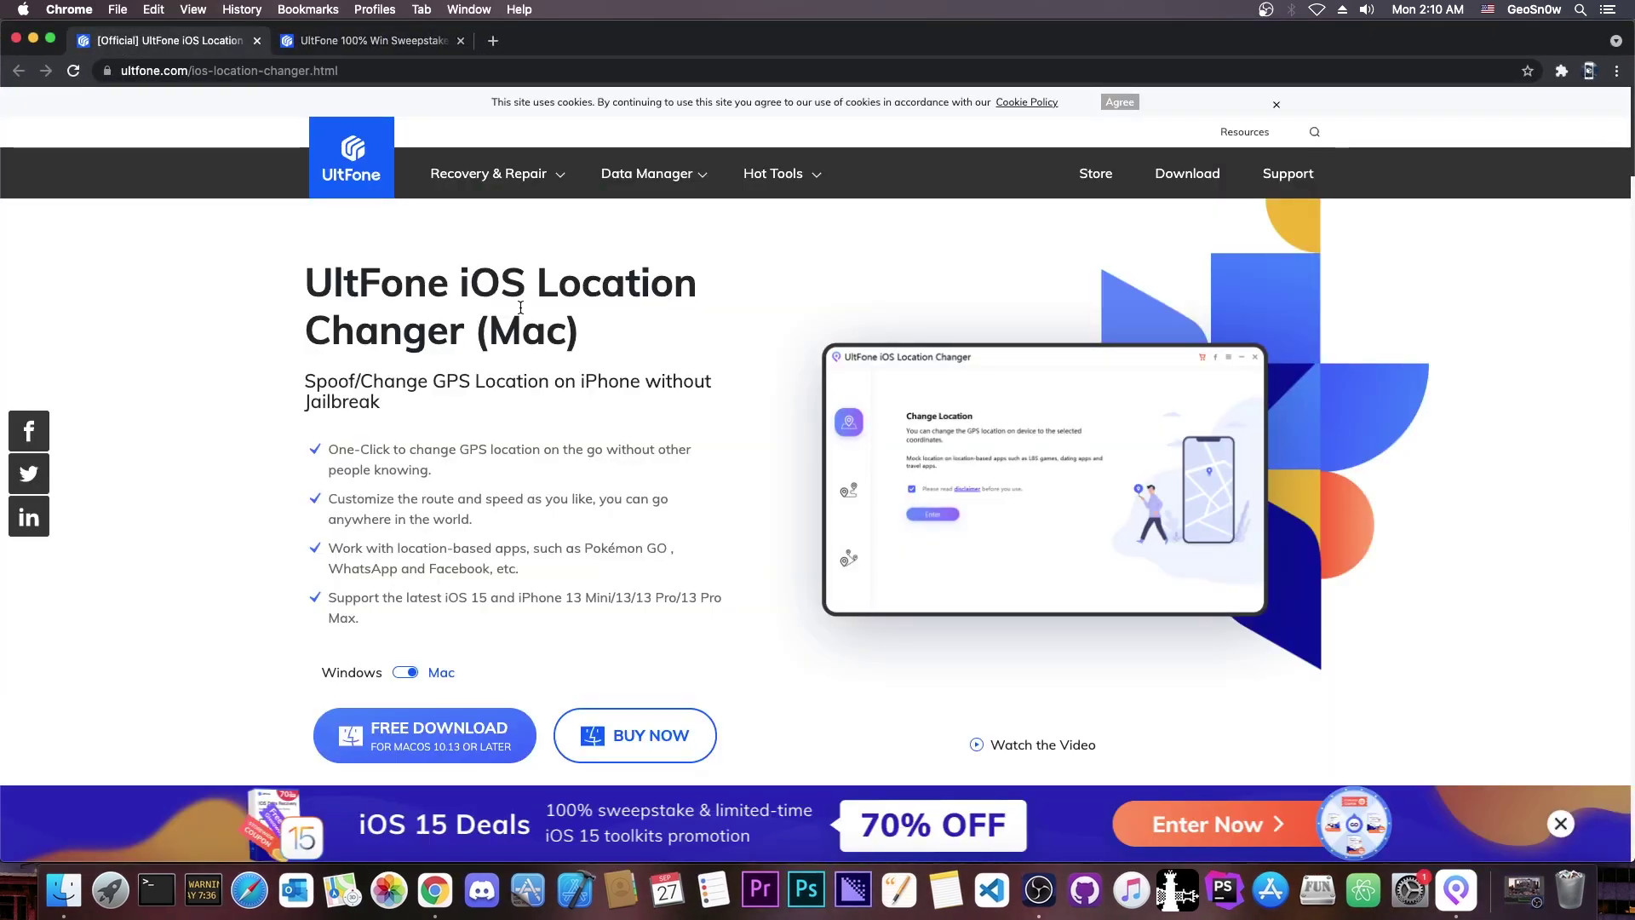
{"action": "scroll", "coordinate": [464, 442], "scroll_direction": "down", "scroll_amount": 1}
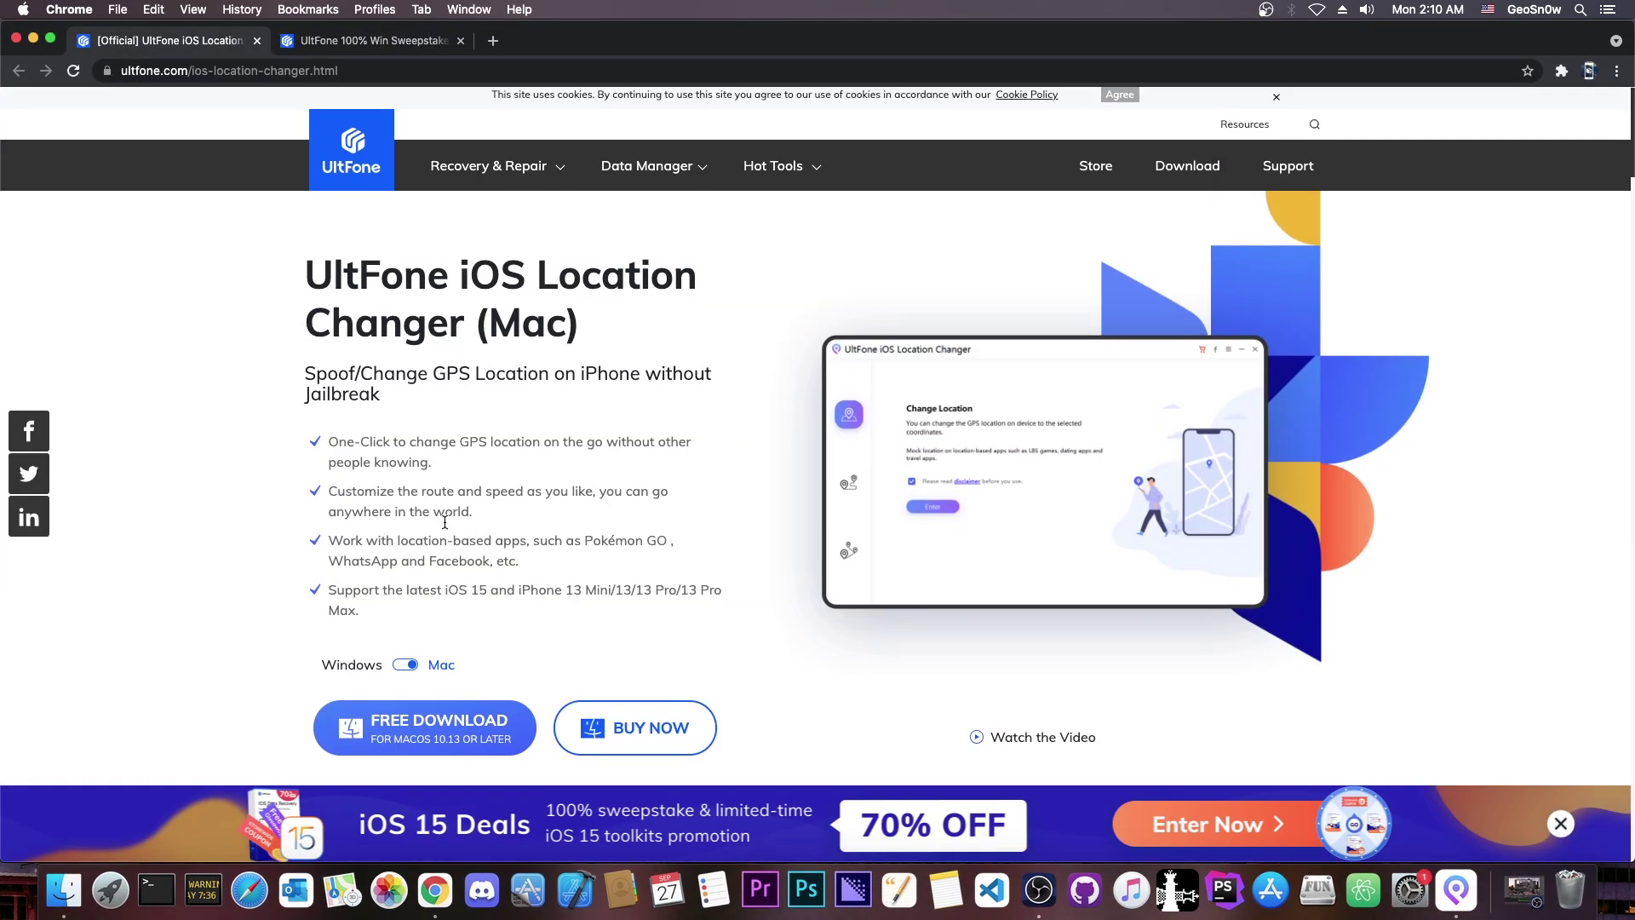
{"action": "left_click", "coordinate": [407, 653]}
{"action": "left_click", "coordinate": [406, 654]}
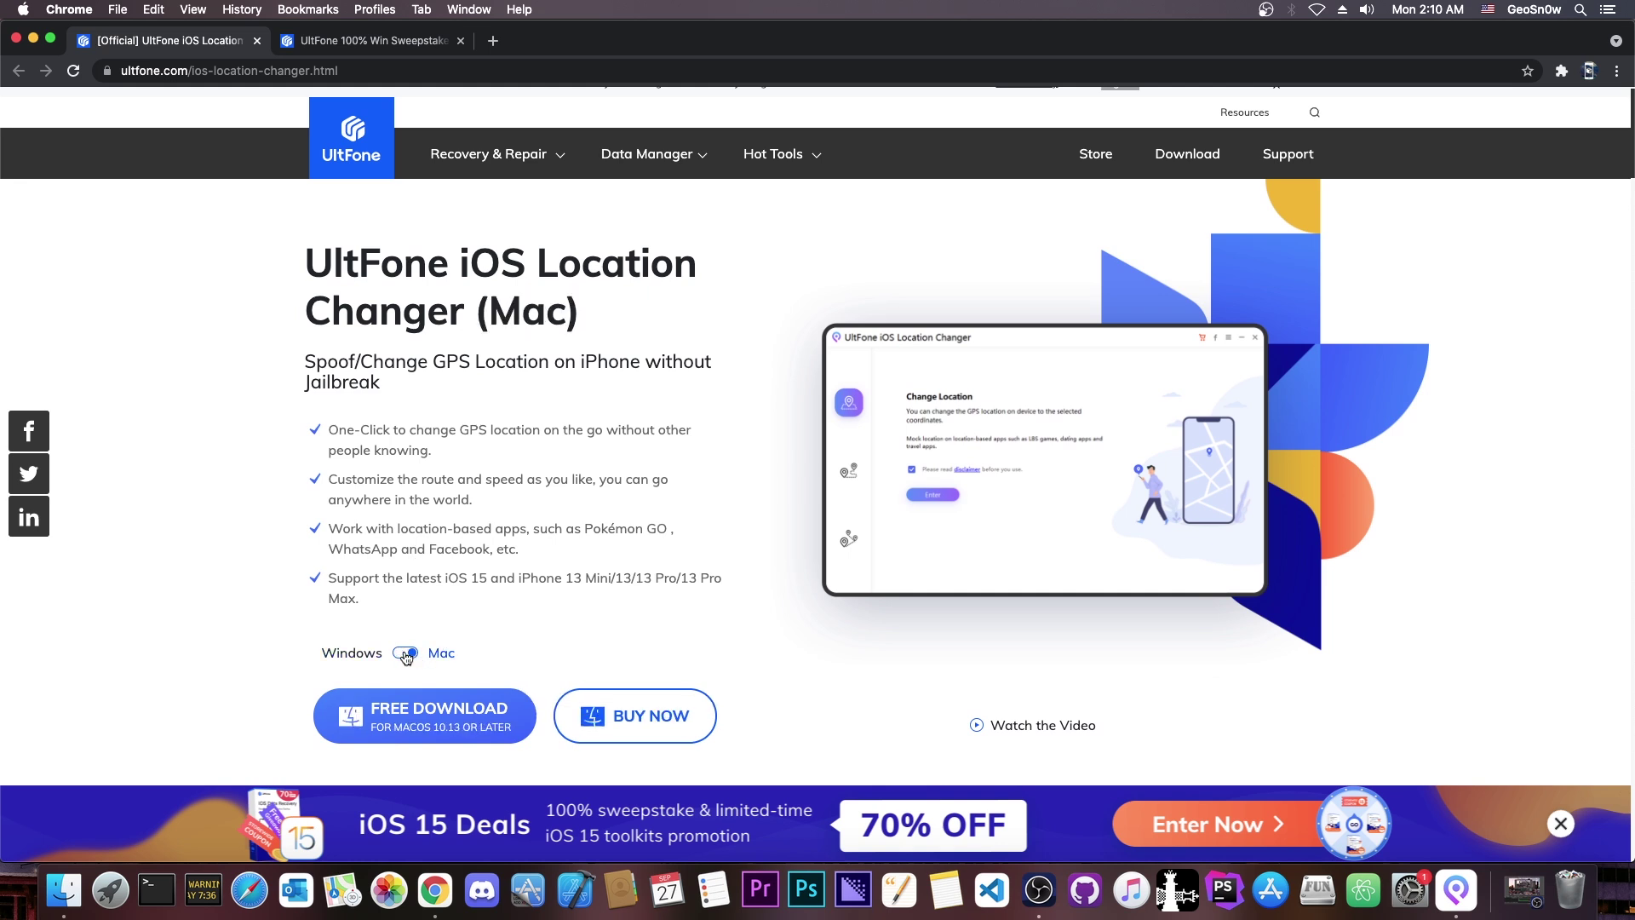
{"action": "scroll", "coordinate": [413, 665], "scroll_direction": "down", "scroll_amount": 1}
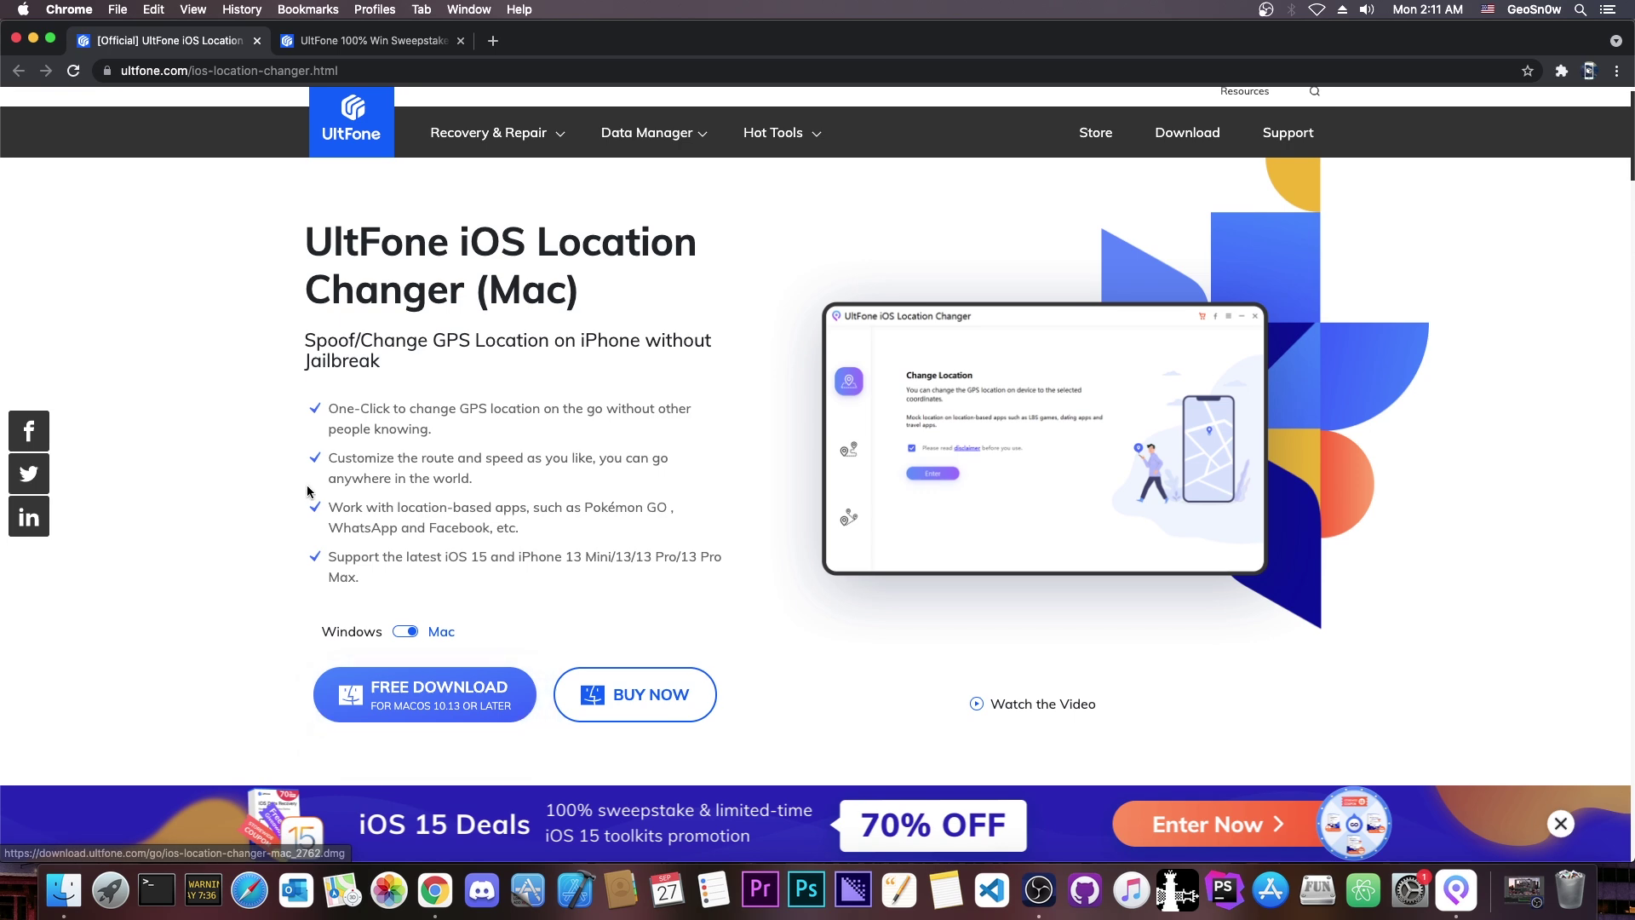
{"action": "scroll", "coordinate": [431, 673], "scroll_direction": "down", "scroll_amount": 10}
{"action": "scroll", "coordinate": [483, 509], "scroll_direction": "up", "scroll_amount": 2}
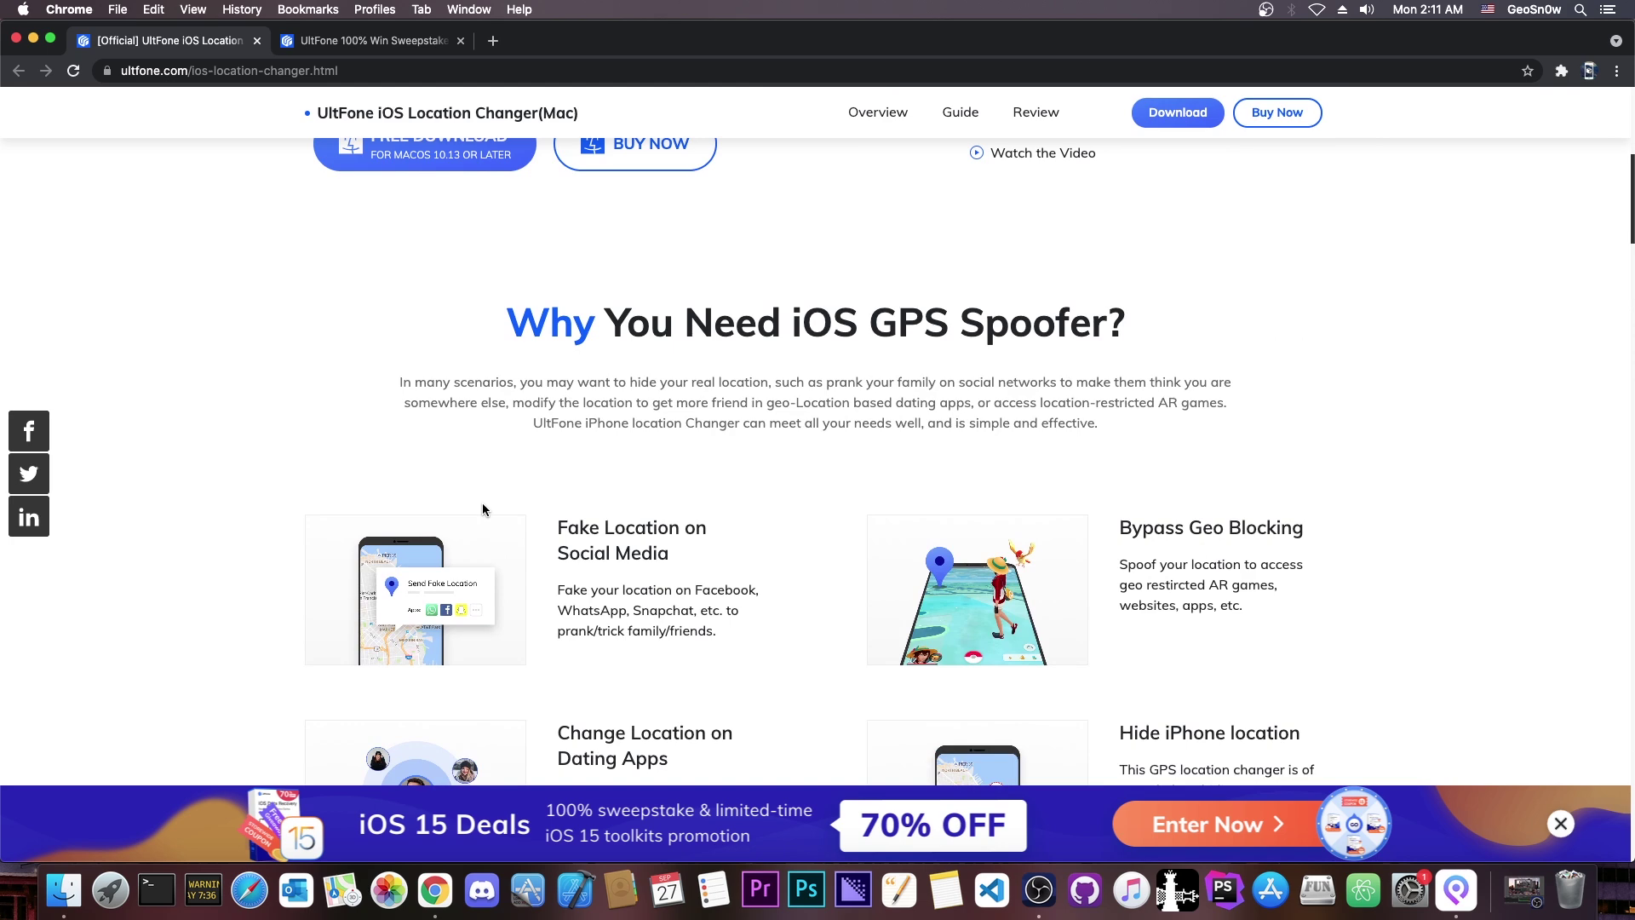
{"action": "scroll", "coordinate": [483, 509], "scroll_direction": "down", "scroll_amount": 2}
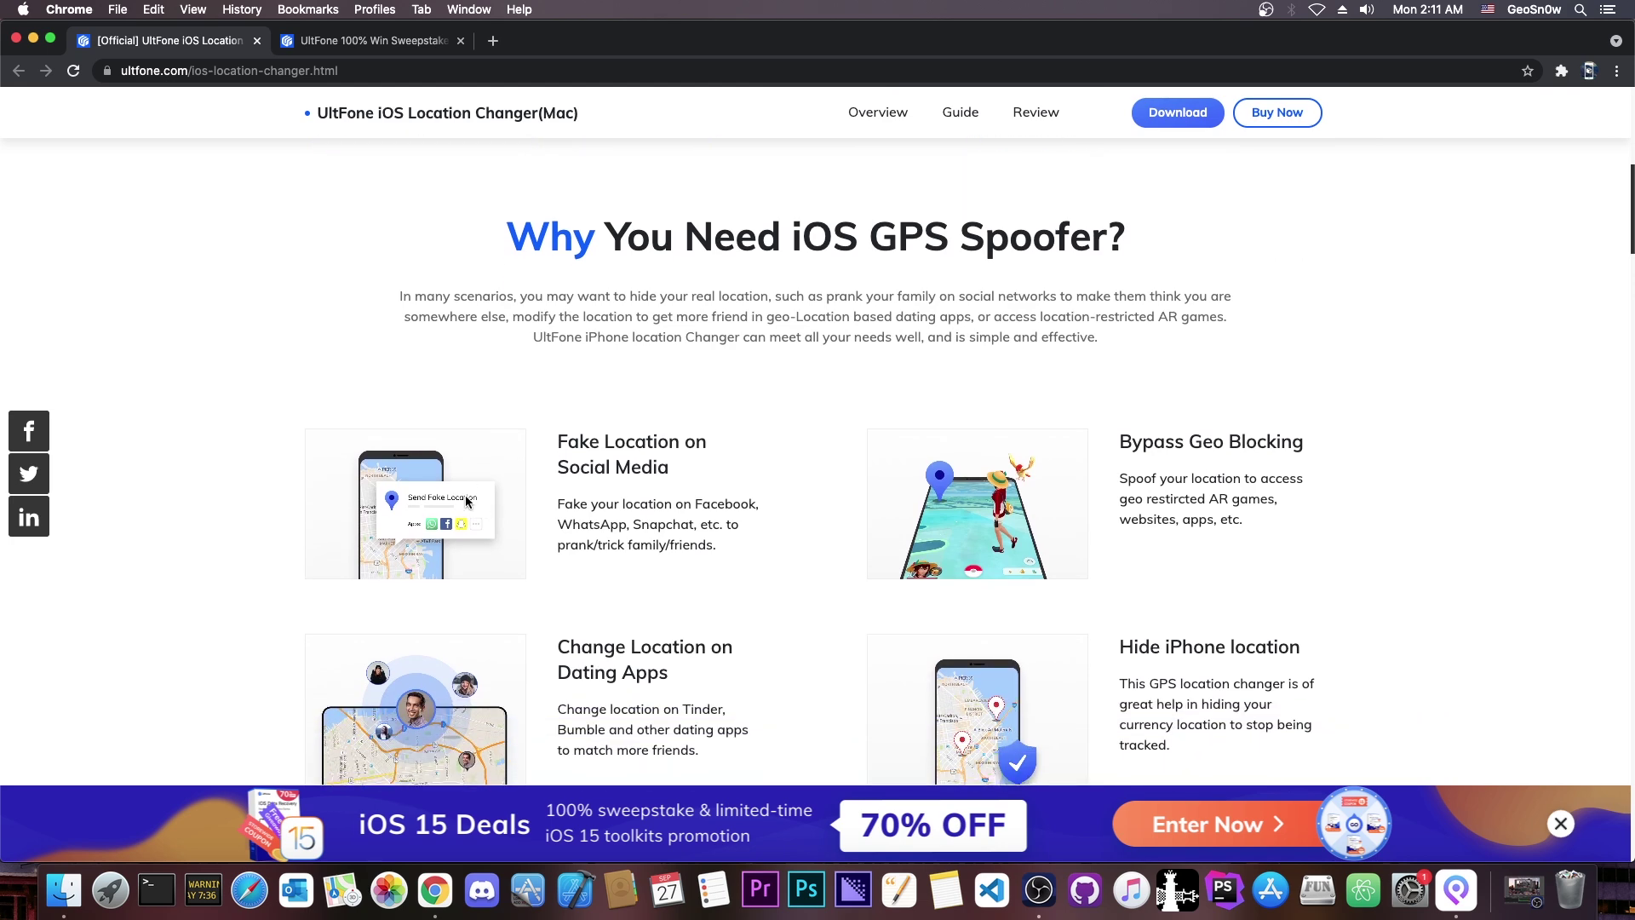
{"action": "scroll", "coordinate": [469, 501], "scroll_direction": "down", "scroll_amount": 1}
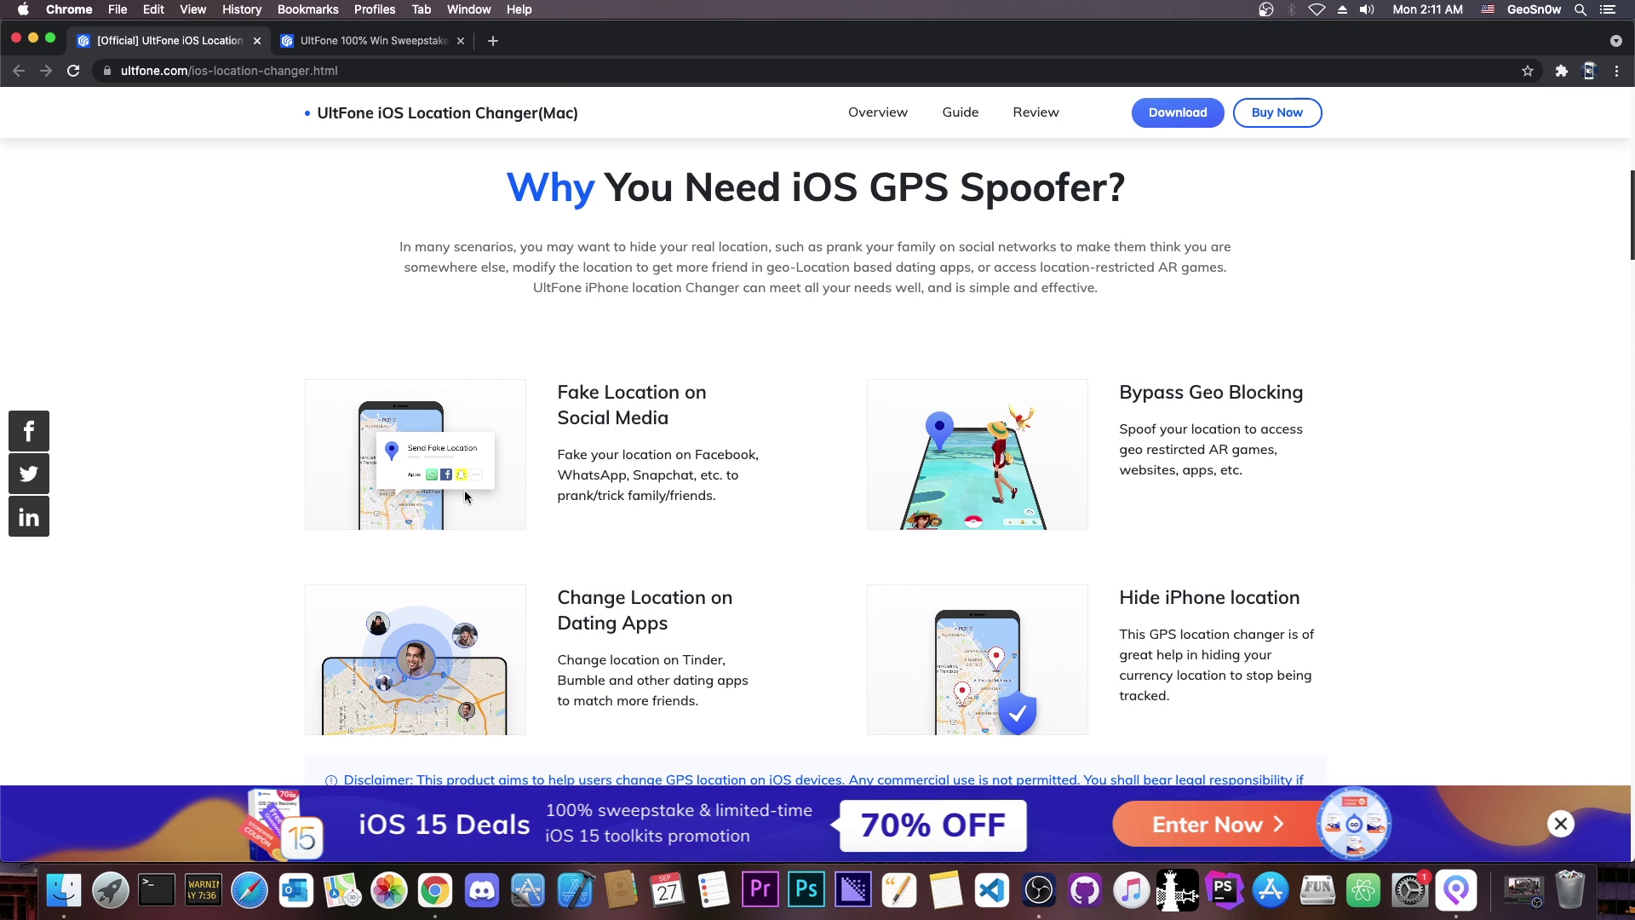
{"action": "scroll", "coordinate": [461, 496], "scroll_direction": "down", "scroll_amount": 1}
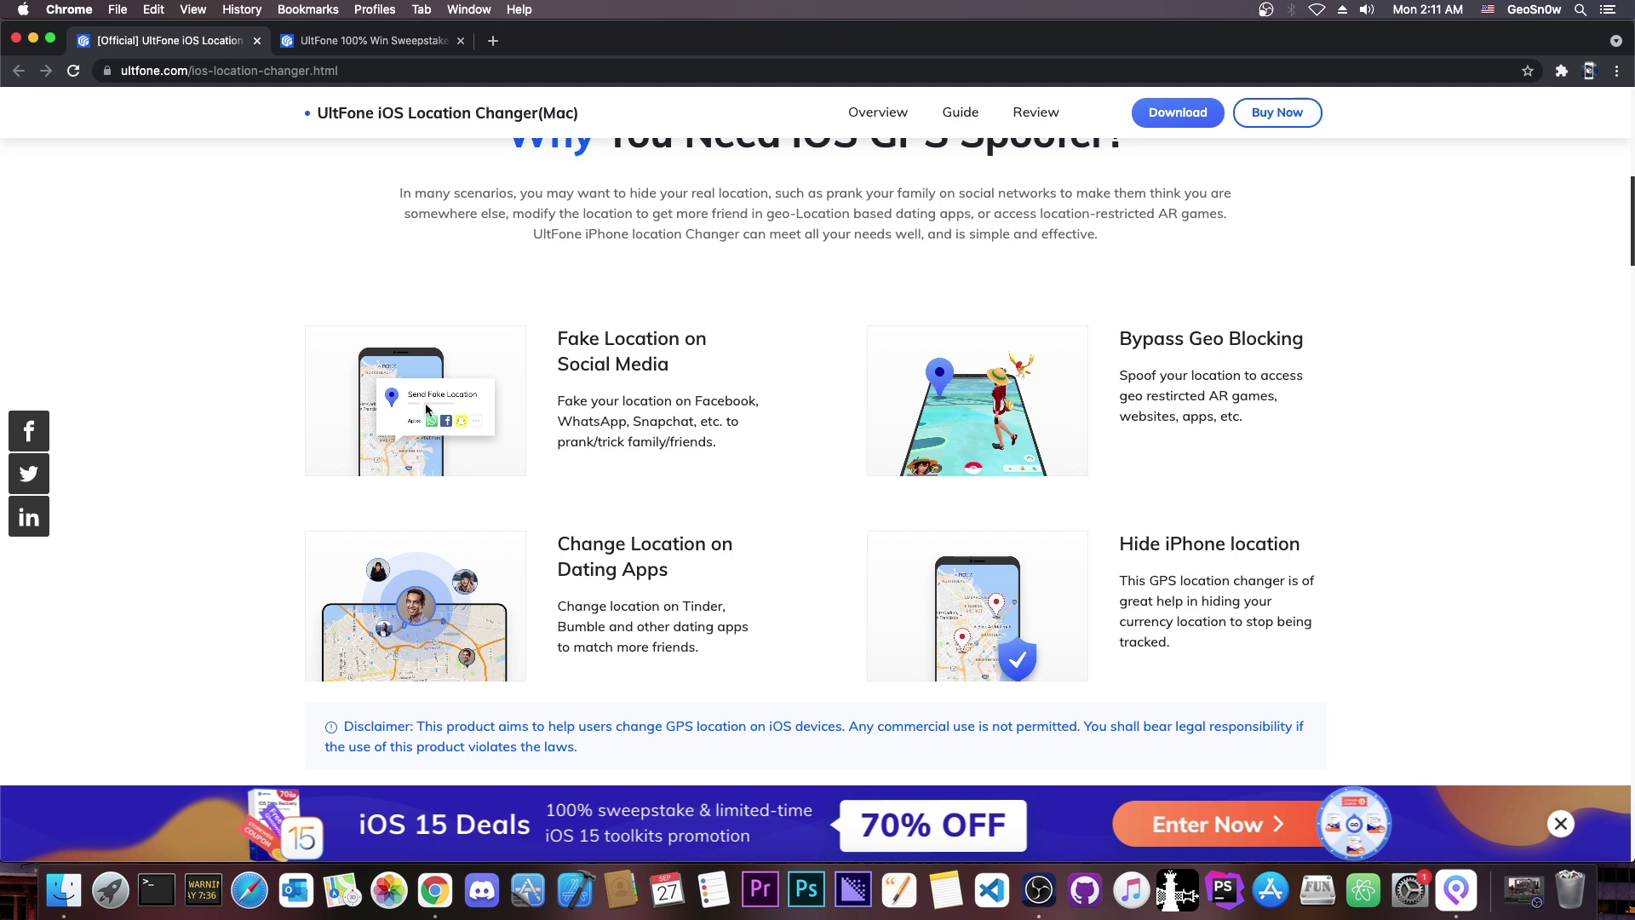
{"action": "scroll", "coordinate": [439, 435], "scroll_direction": "down", "scroll_amount": 6}
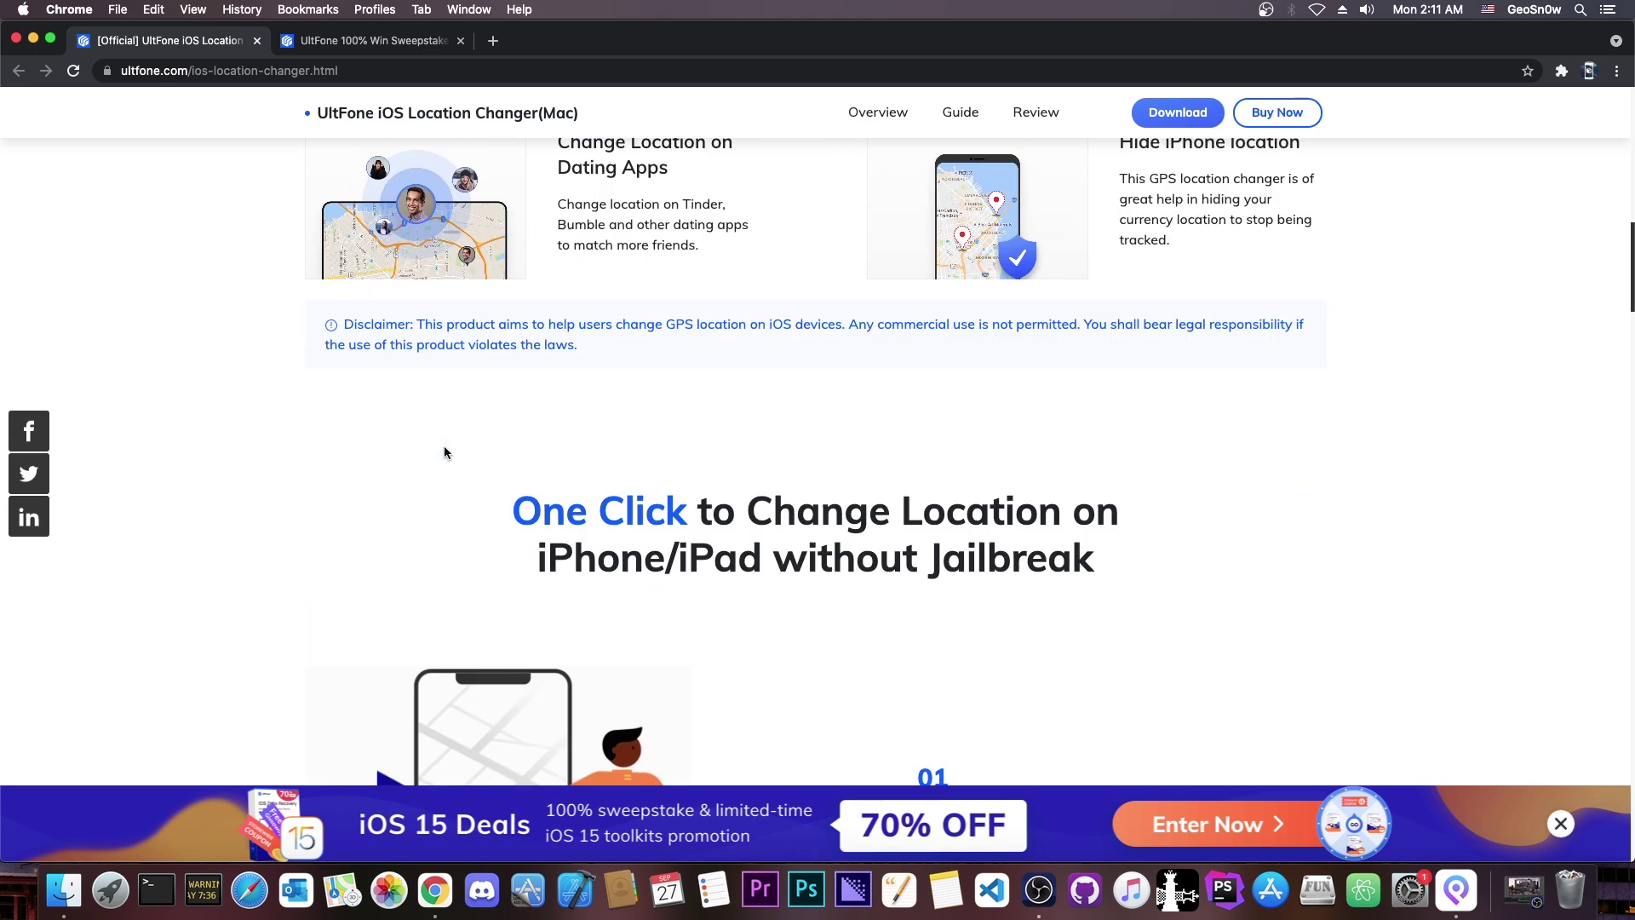
{"action": "scroll", "coordinate": [443, 447], "scroll_direction": "down", "scroll_amount": 3}
{"action": "scroll", "coordinate": [454, 443], "scroll_direction": "down", "scroll_amount": 1}
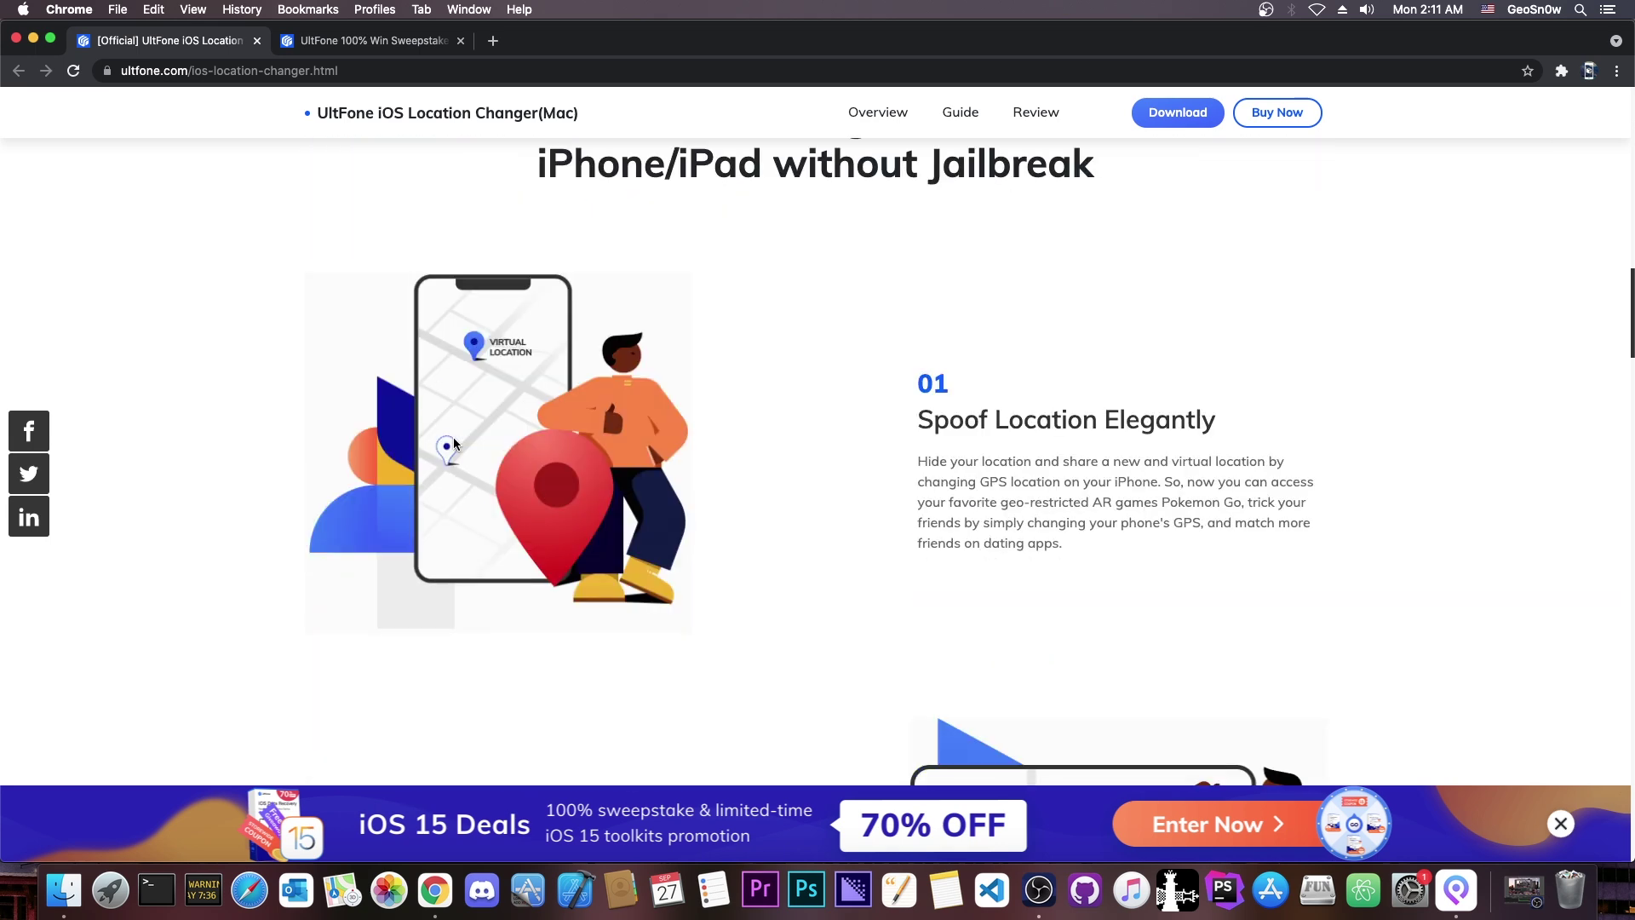
{"action": "scroll", "coordinate": [454, 443], "scroll_direction": "down", "scroll_amount": 5}
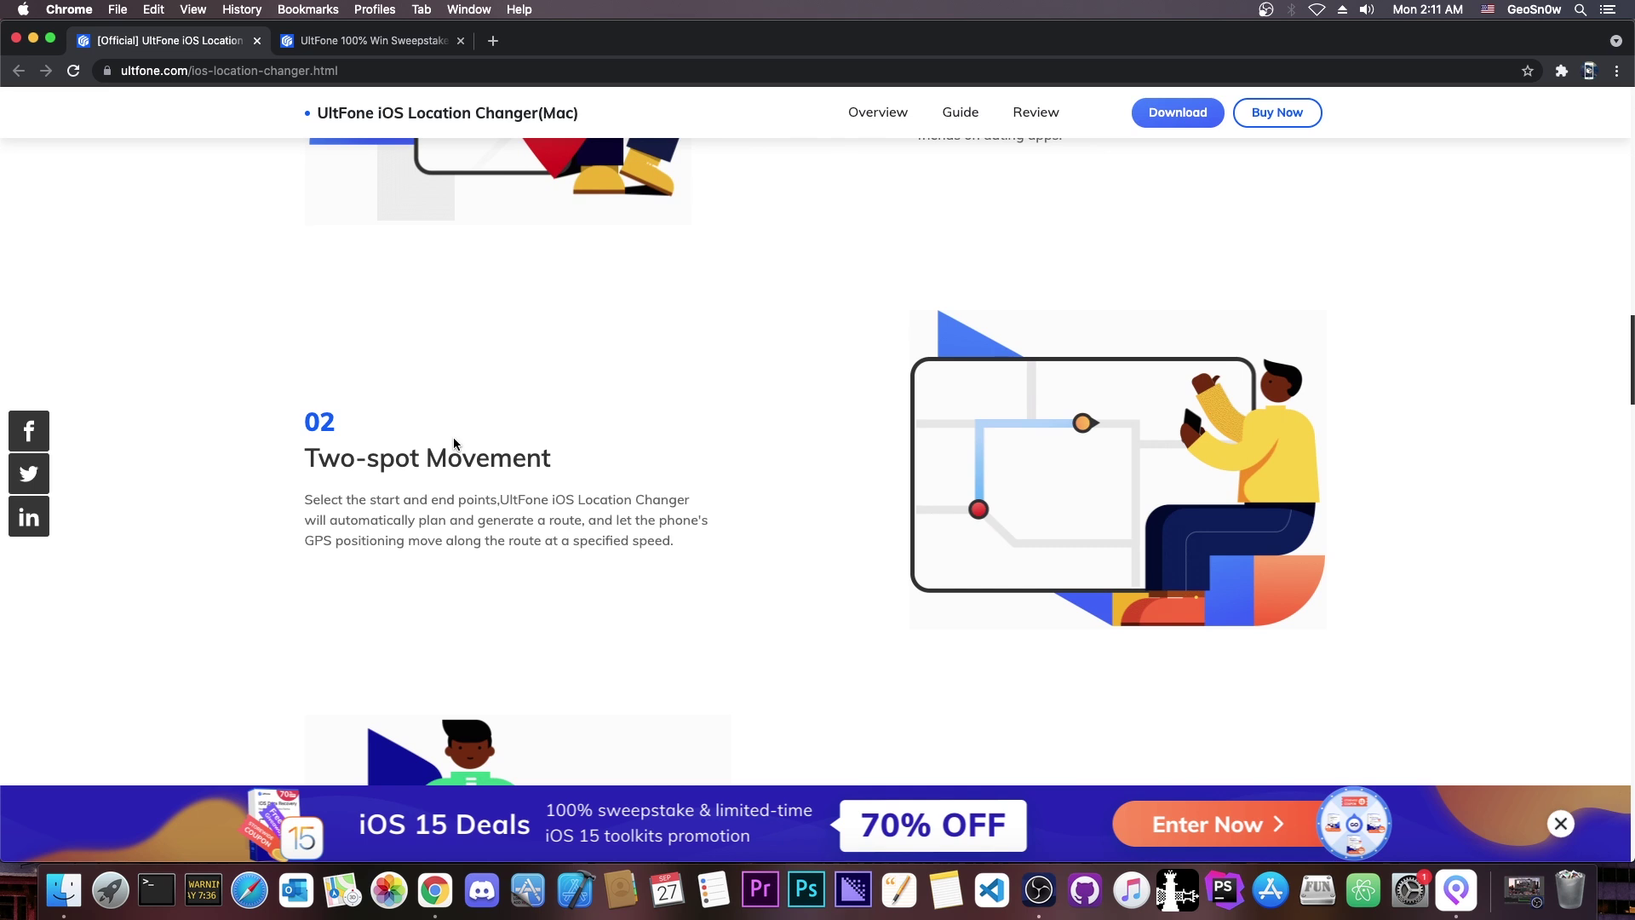
{"action": "scroll", "coordinate": [453, 437], "scroll_direction": "down", "scroll_amount": 2}
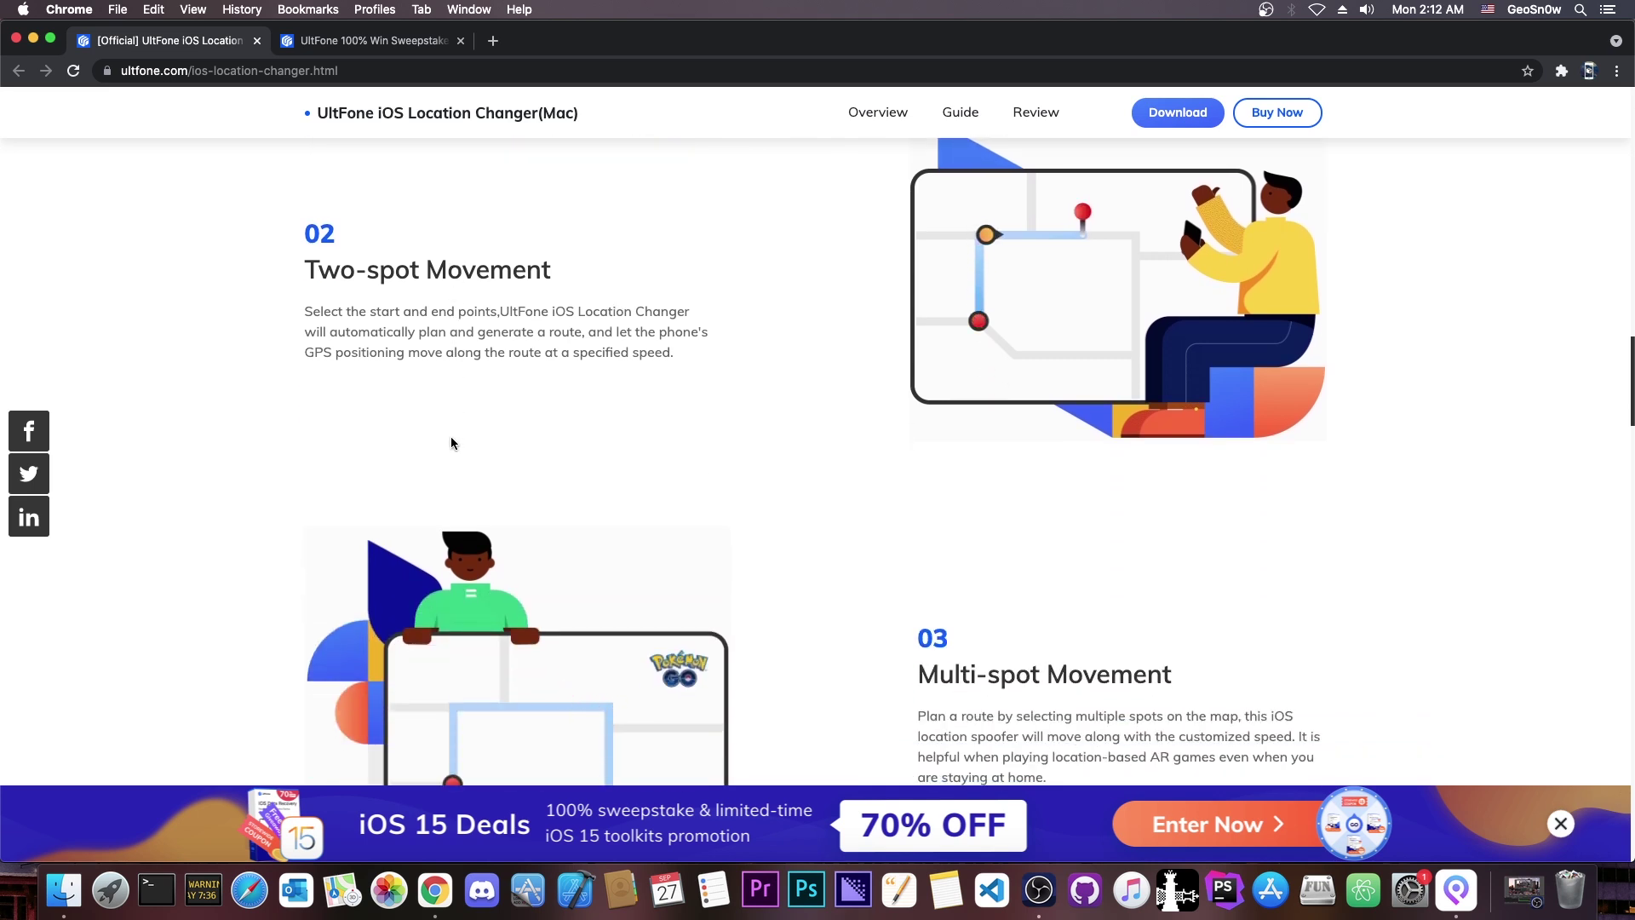
{"action": "scroll", "coordinate": [460, 460], "scroll_direction": "down", "scroll_amount": 3}
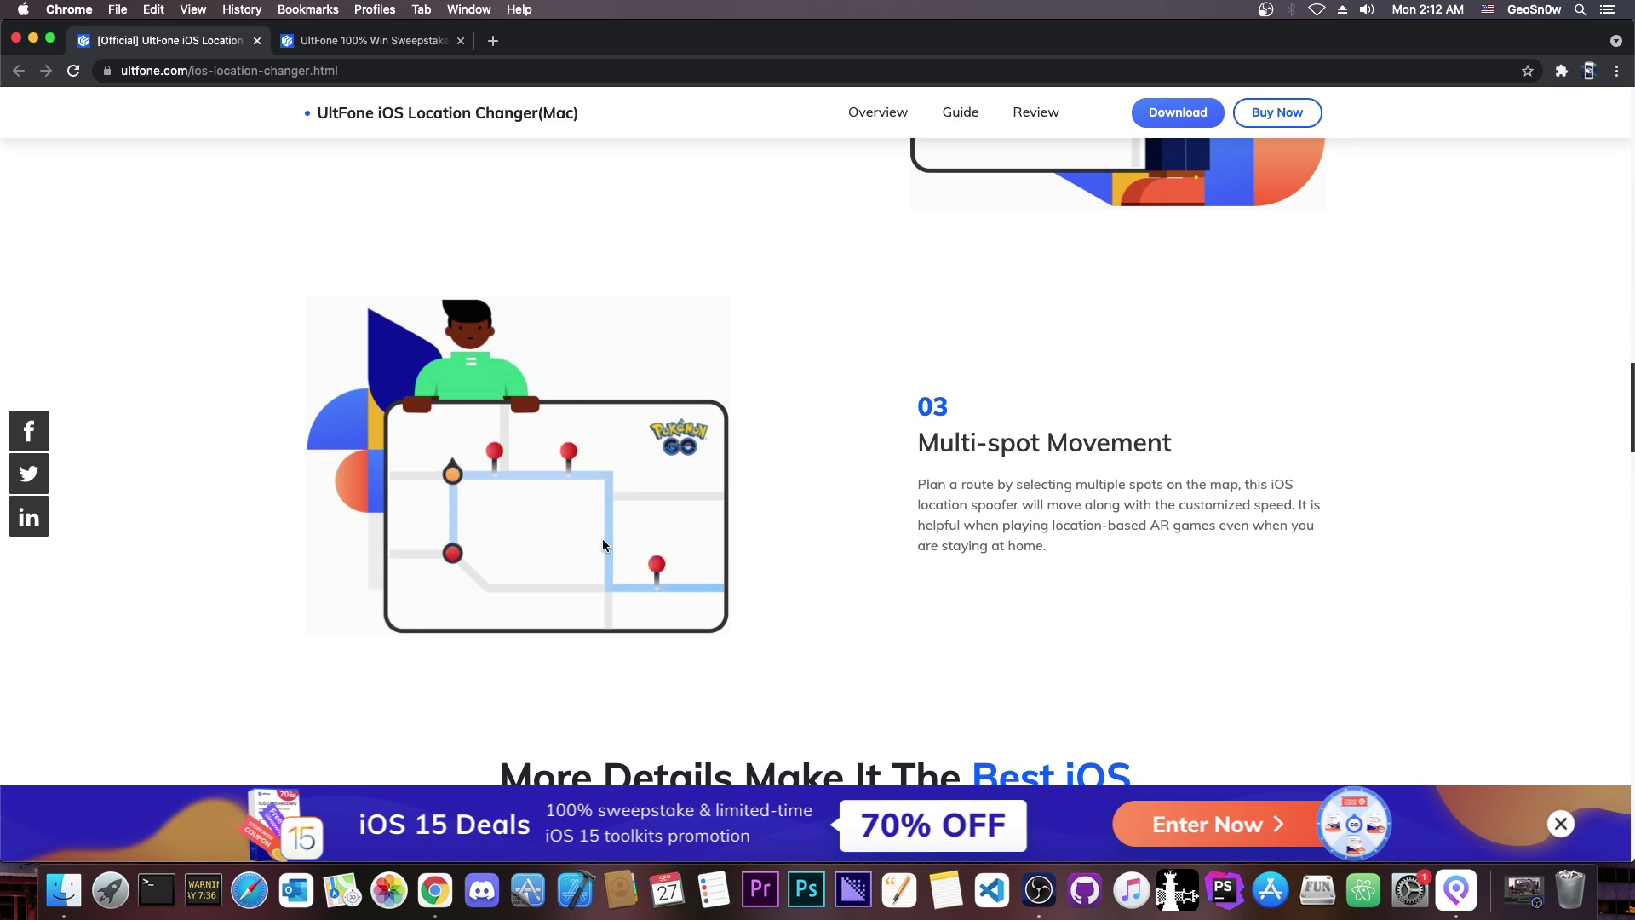
{"action": "scroll", "coordinate": [465, 549], "scroll_direction": "down", "scroll_amount": 5}
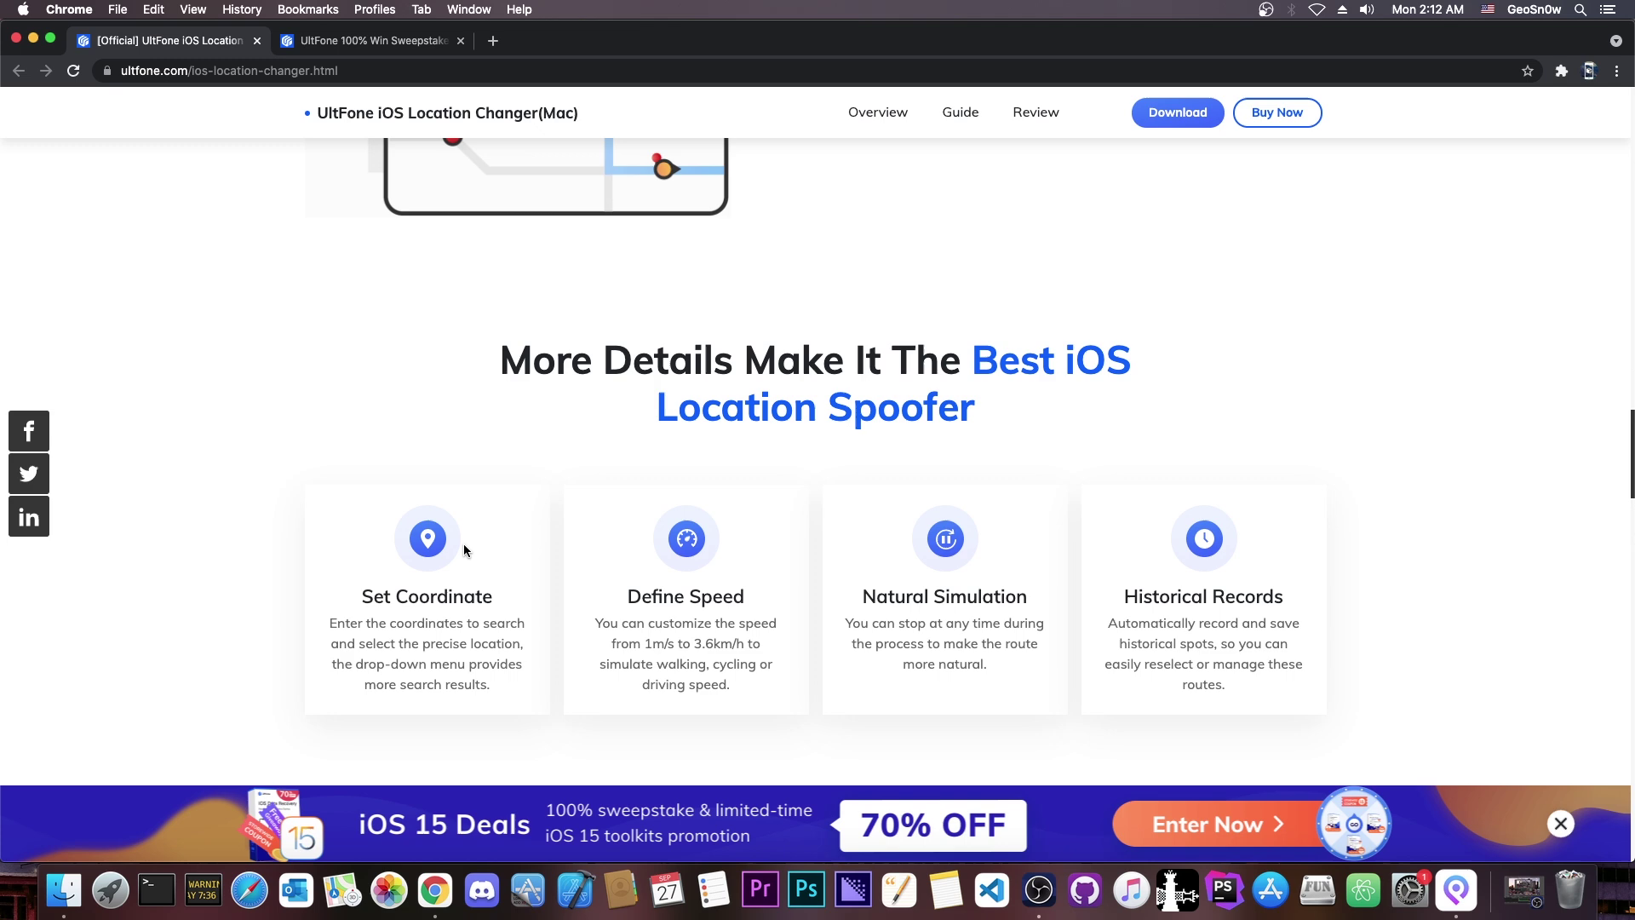
Return the Chrome page to the top and minimise Chrome to reveal the desktop.
{"action": "key", "text": "Home"}
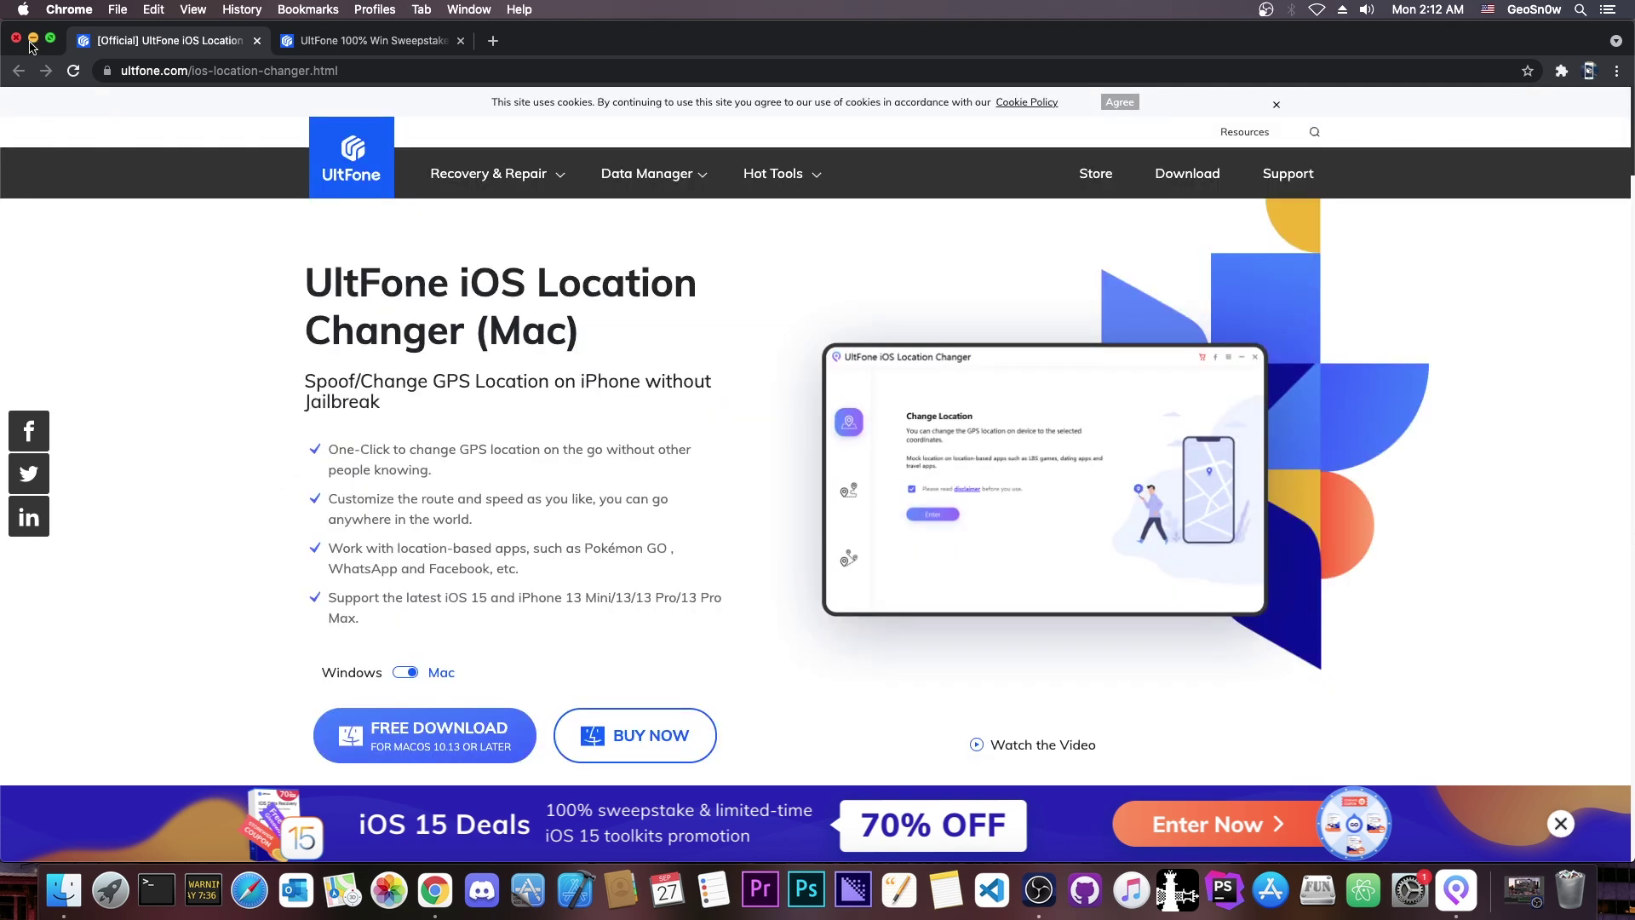
{"action": "left_click", "coordinate": [32, 37]}
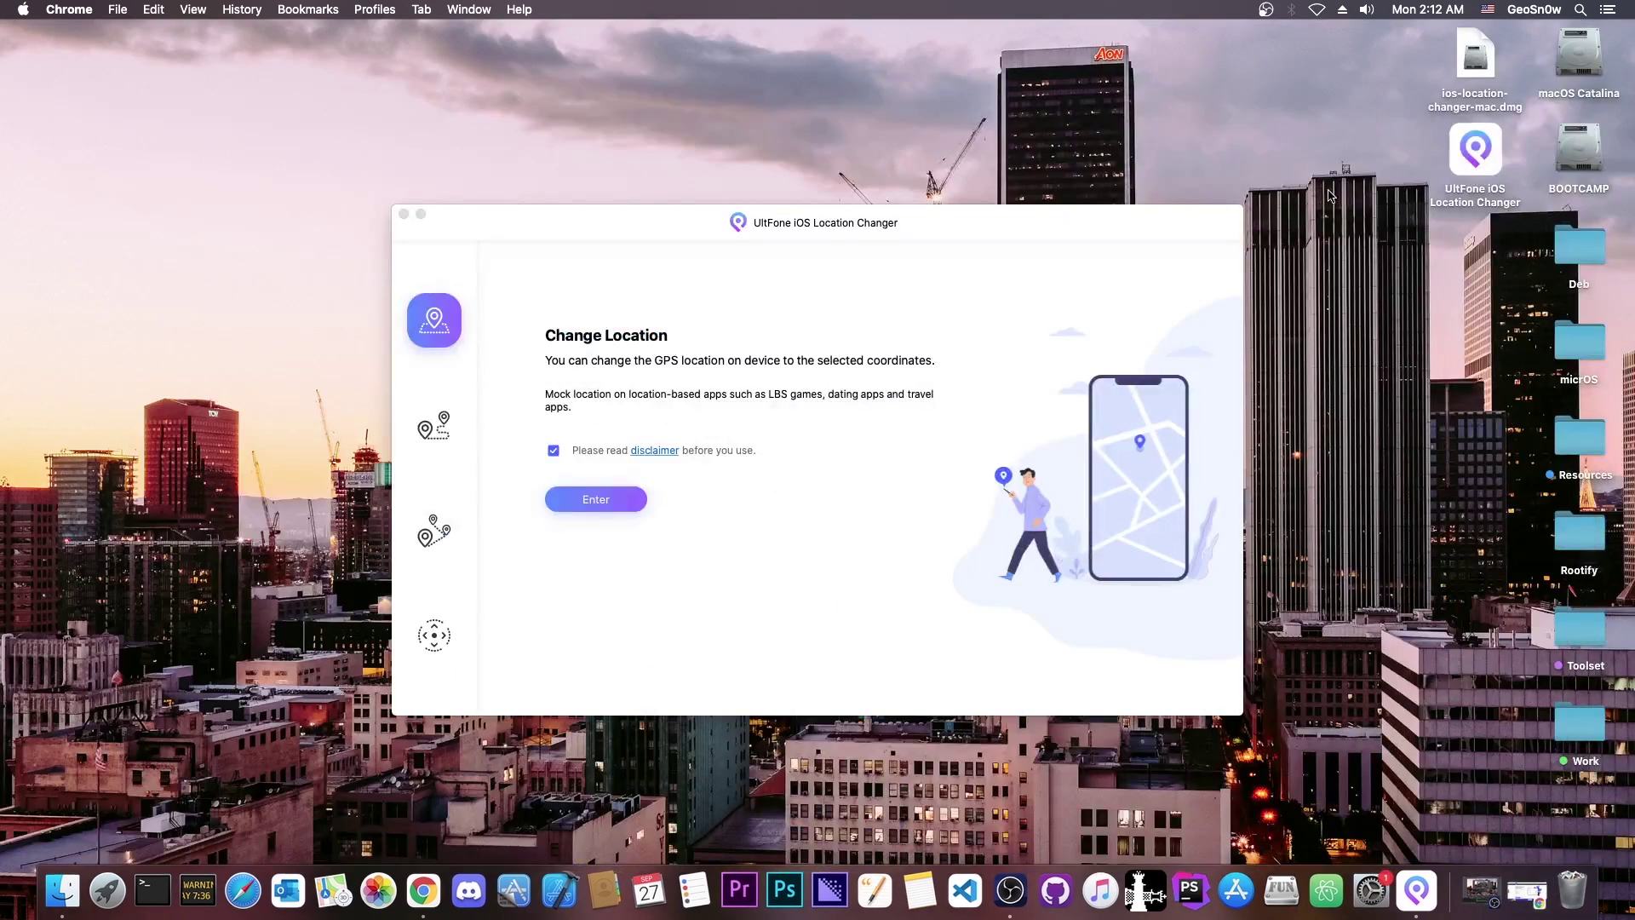
{"action": "left_click", "coordinate": [1454, 155]}
{"action": "left_click_drag", "start_coordinate": [1480, 156], "coordinate": [1476, 173]}
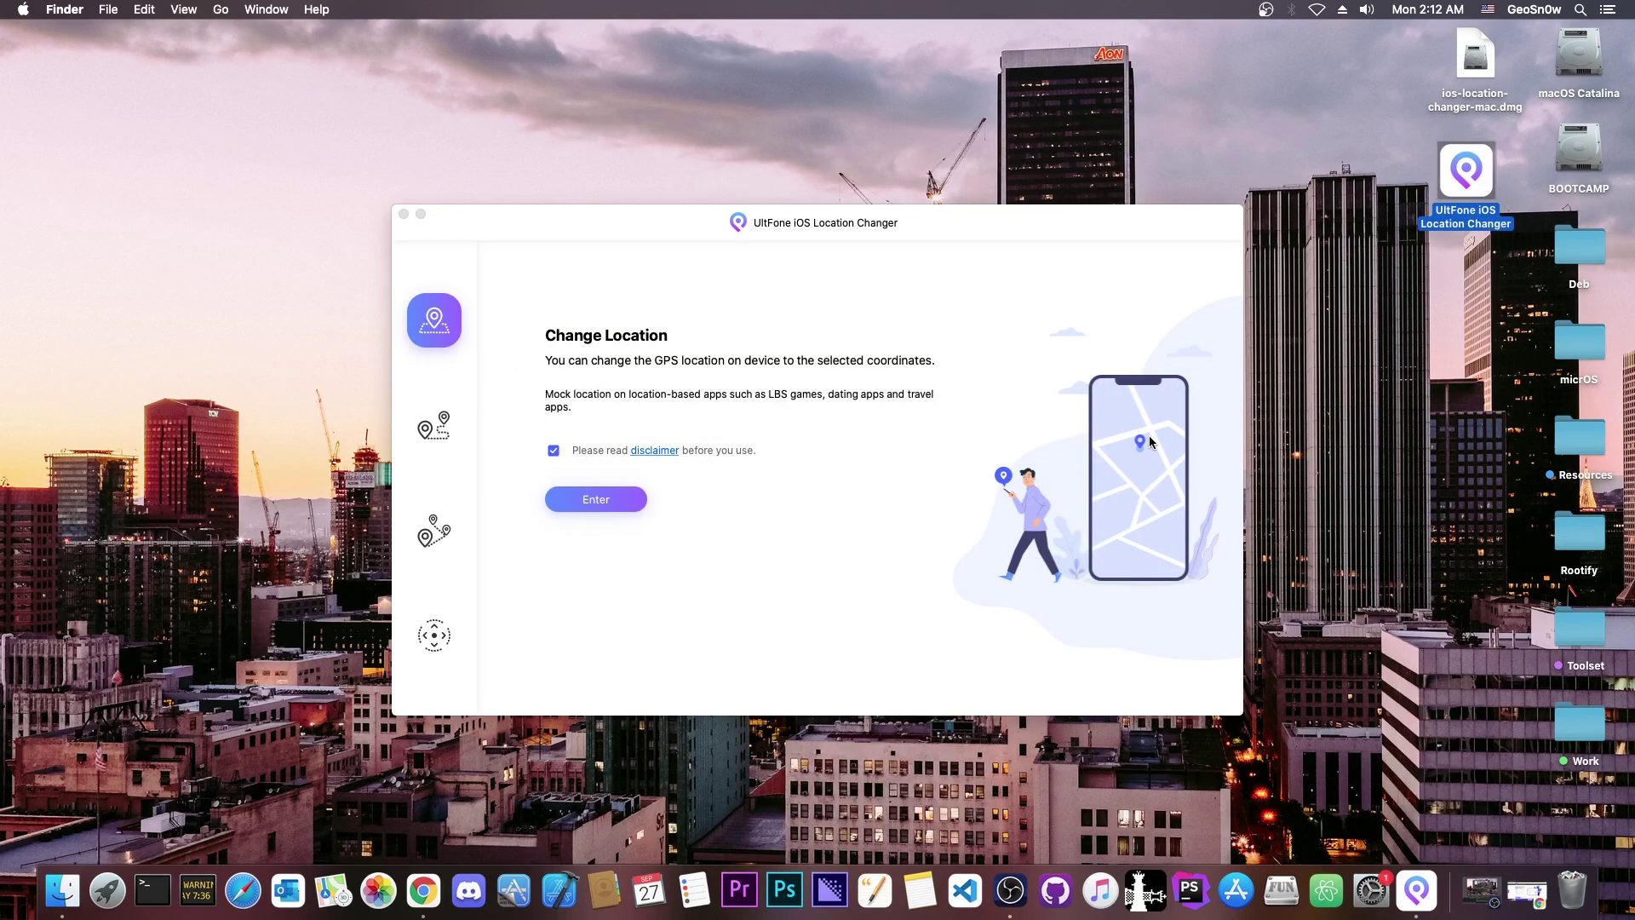
Bring the UltFone Change Location window forward and move it to the left side.
{"action": "left_click", "coordinate": [896, 232]}
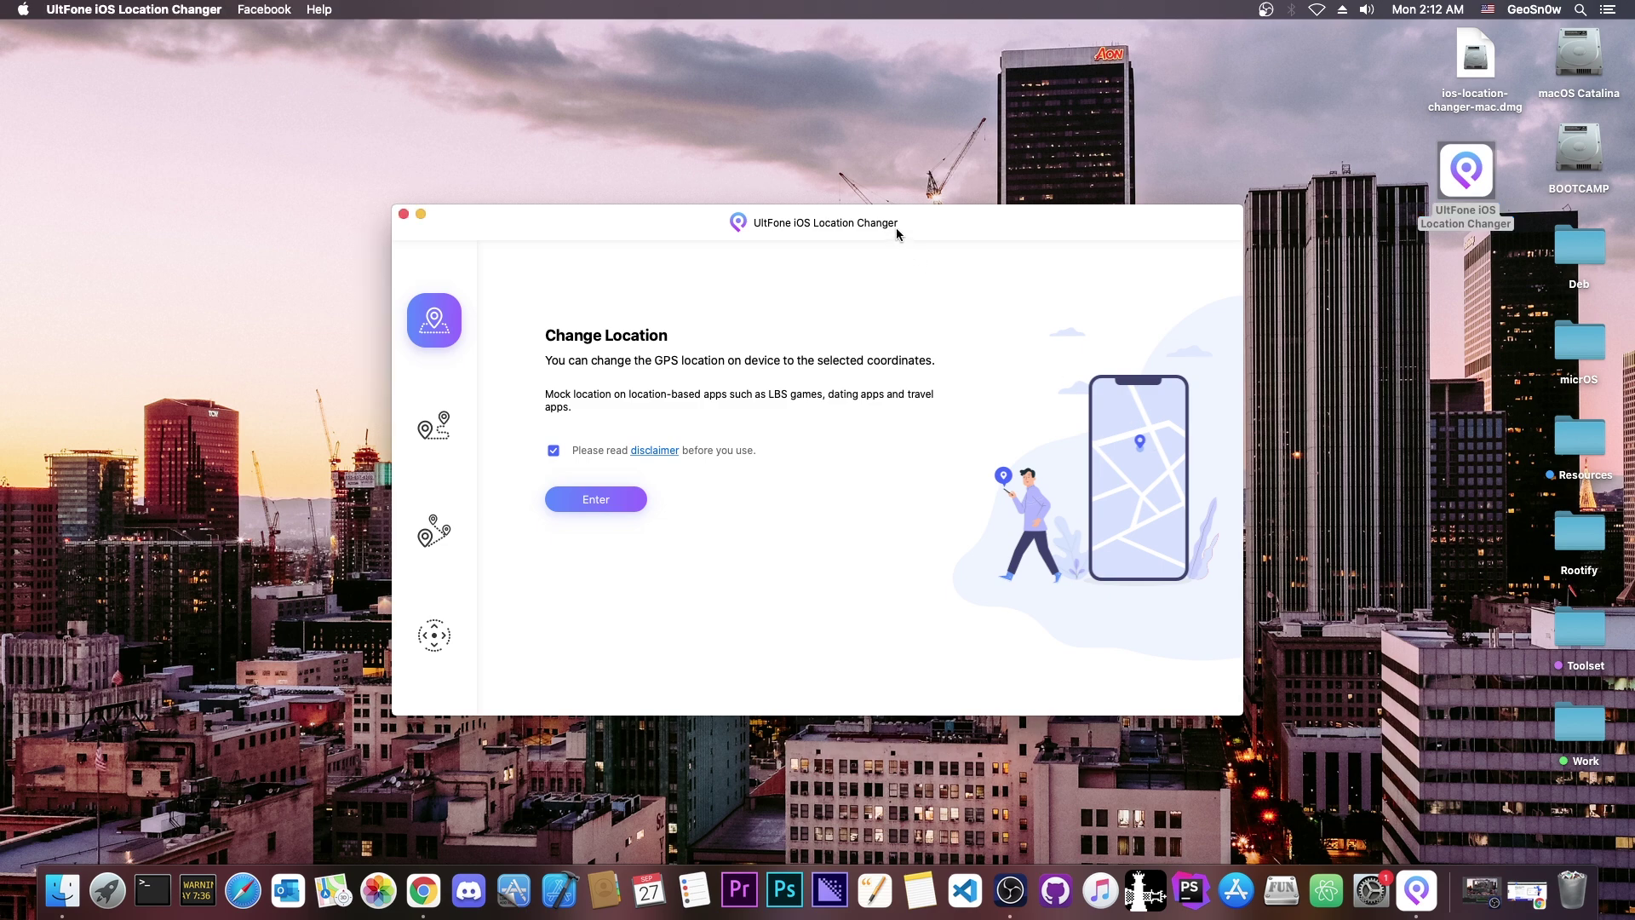
{"action": "left_click_drag", "start_coordinate": [927, 213], "coordinate": [915, 232]}
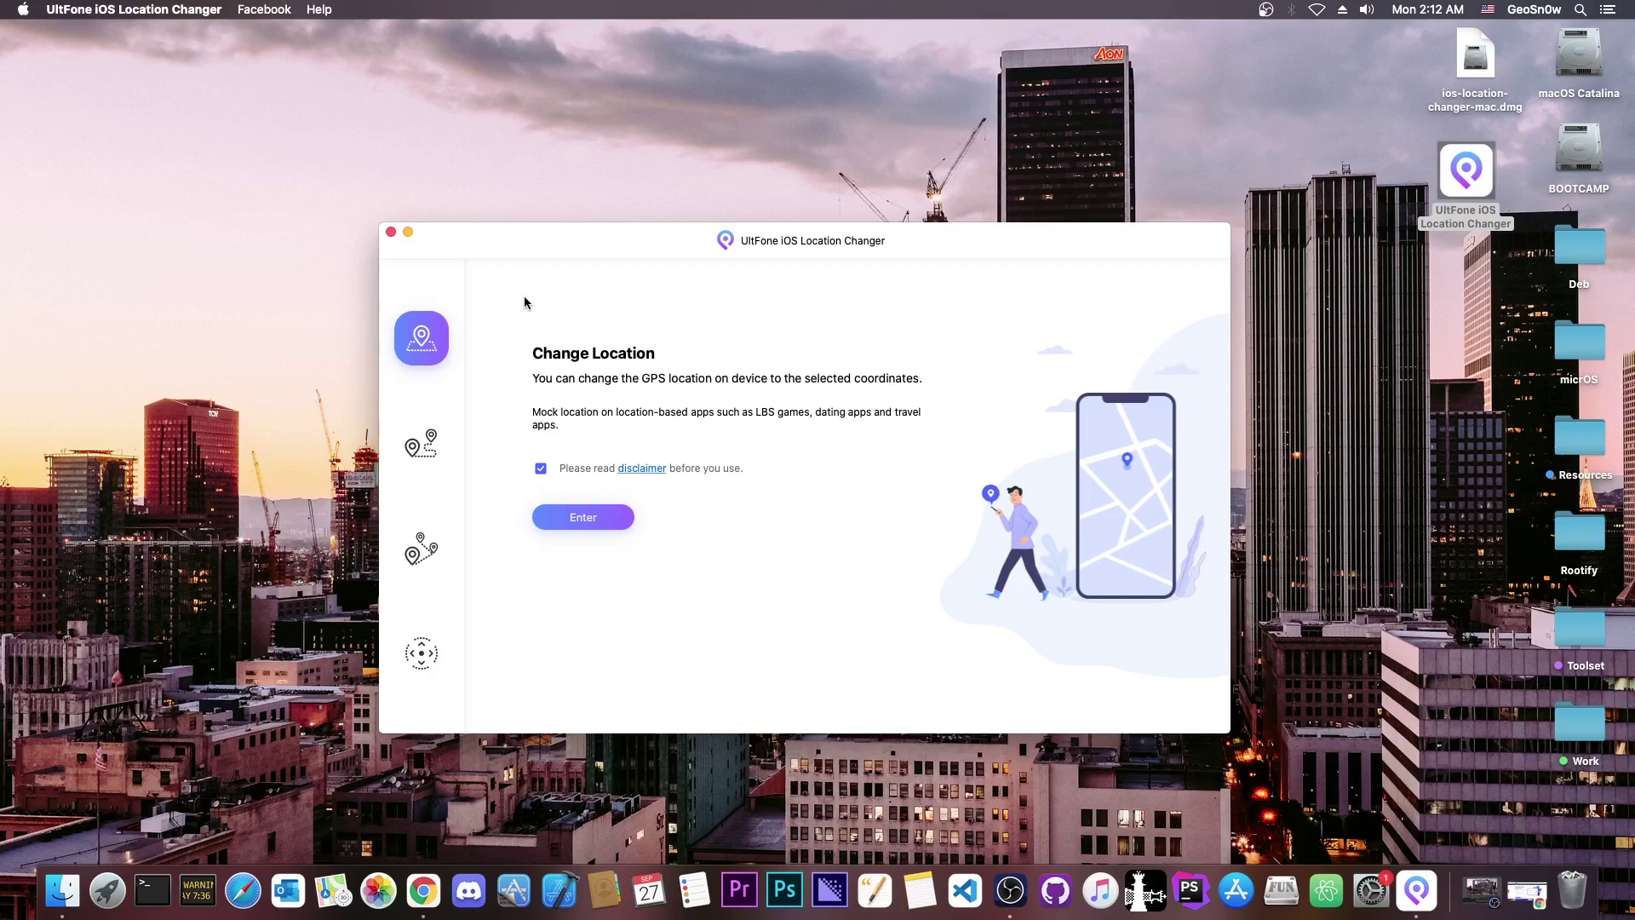
{"action": "left_click_drag", "start_coordinate": [575, 223], "coordinate": [320, 213]}
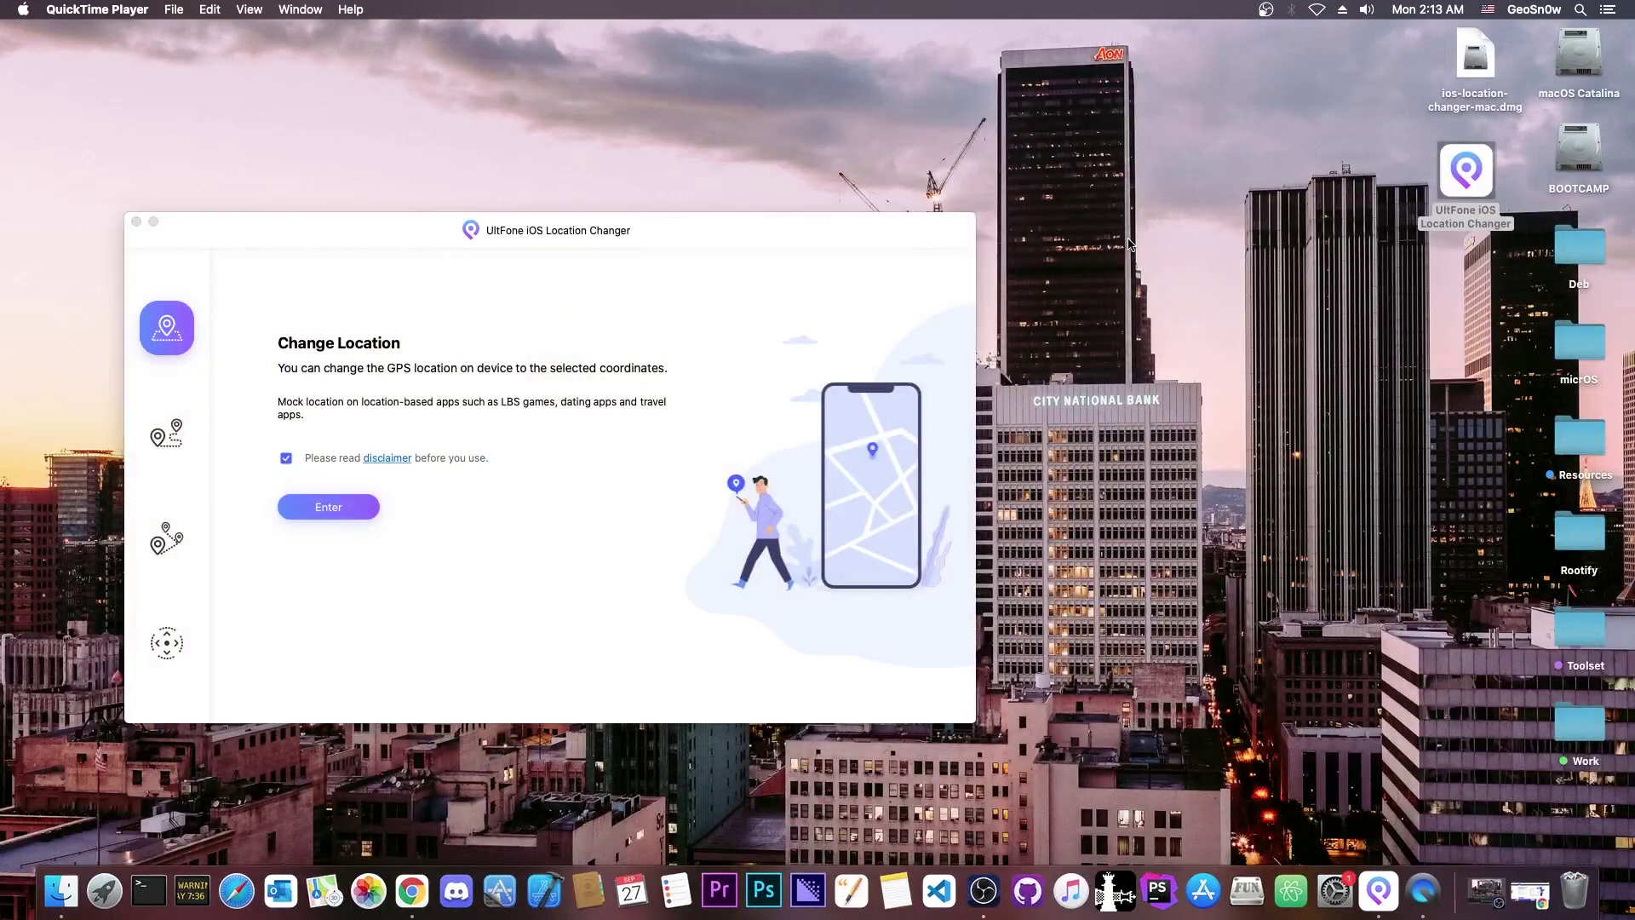
Start a QuickTime new movie recording mirroring the iPhone, placed right of the location changer.
{"action": "left_click", "coordinate": [172, 10]}
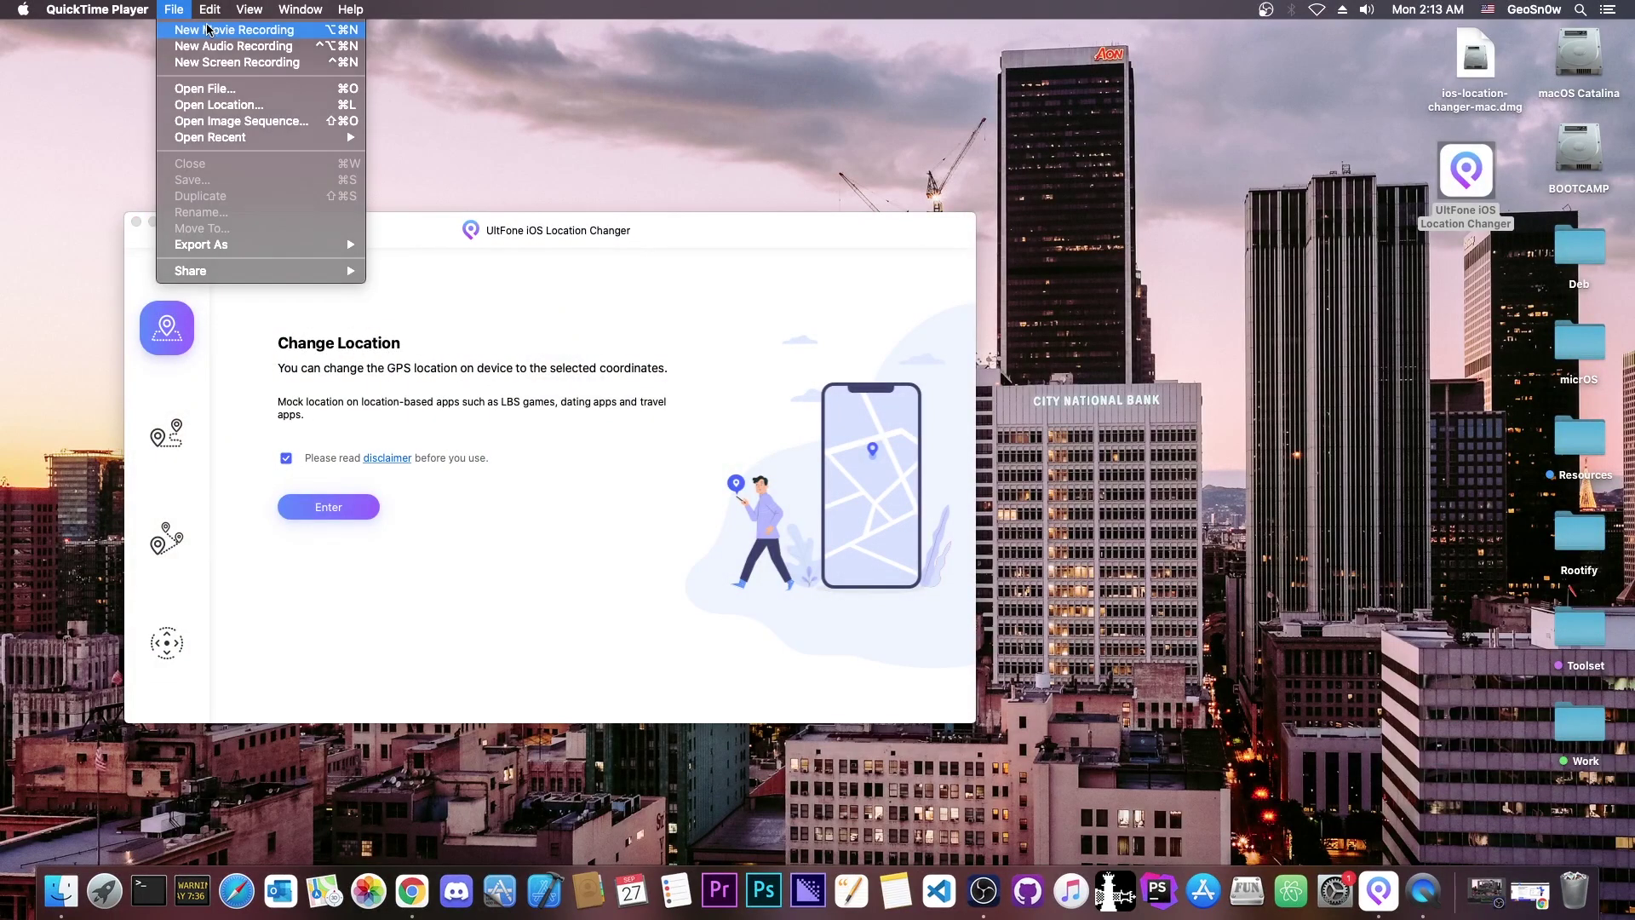
{"action": "left_click", "coordinate": [209, 30]}
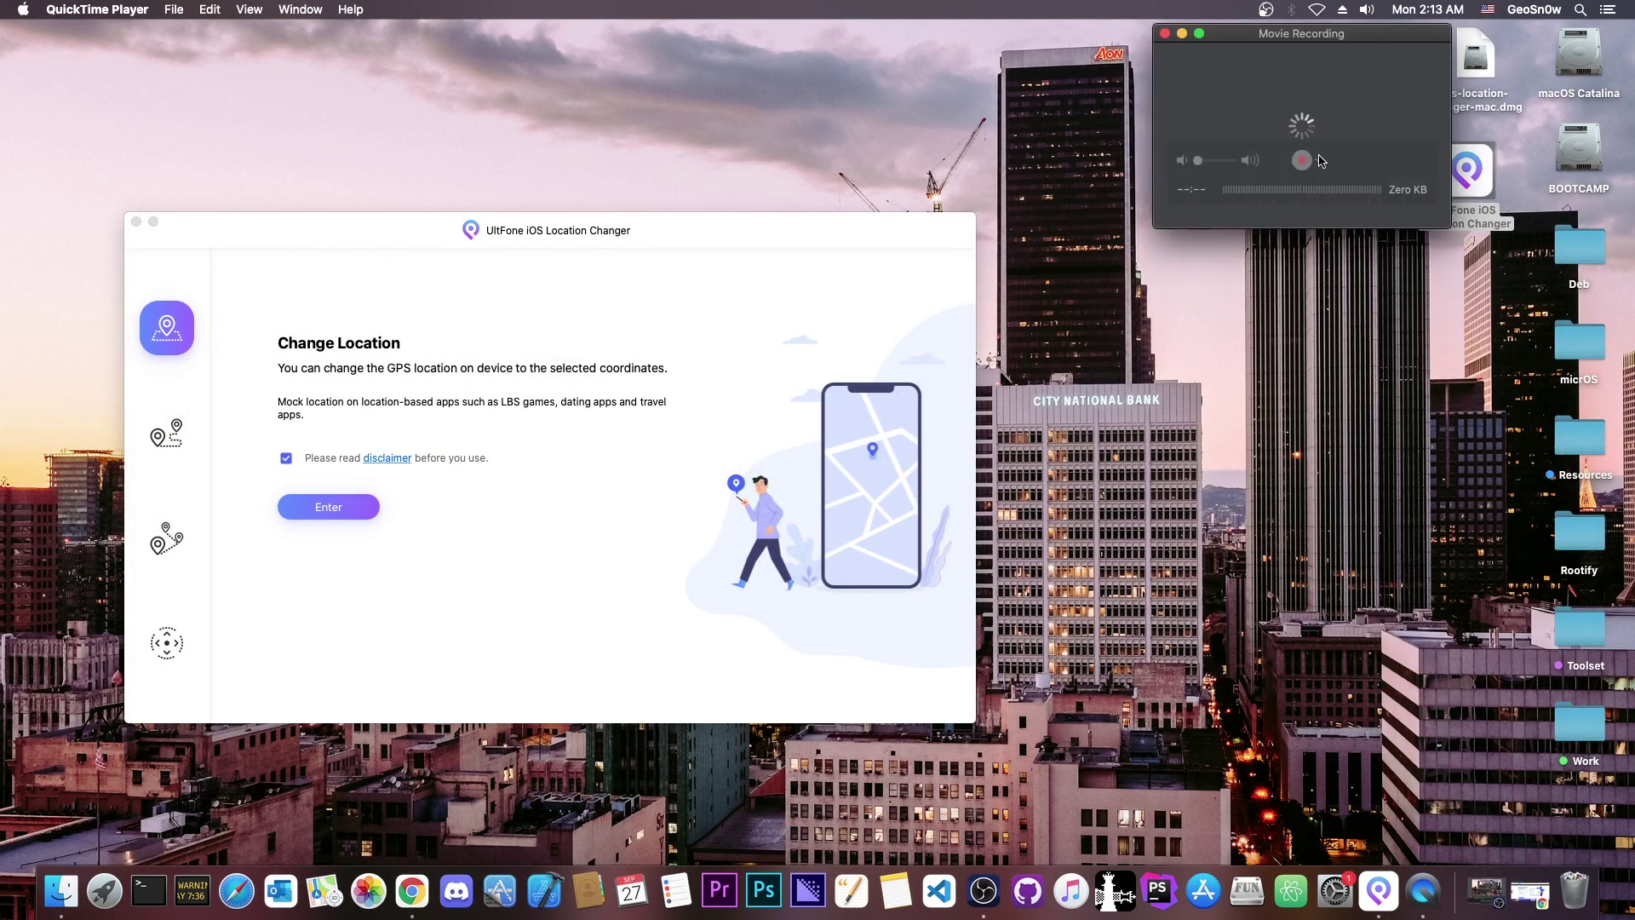
{"action": "left_click_drag", "start_coordinate": [1312, 33], "coordinate": [1375, 40]}
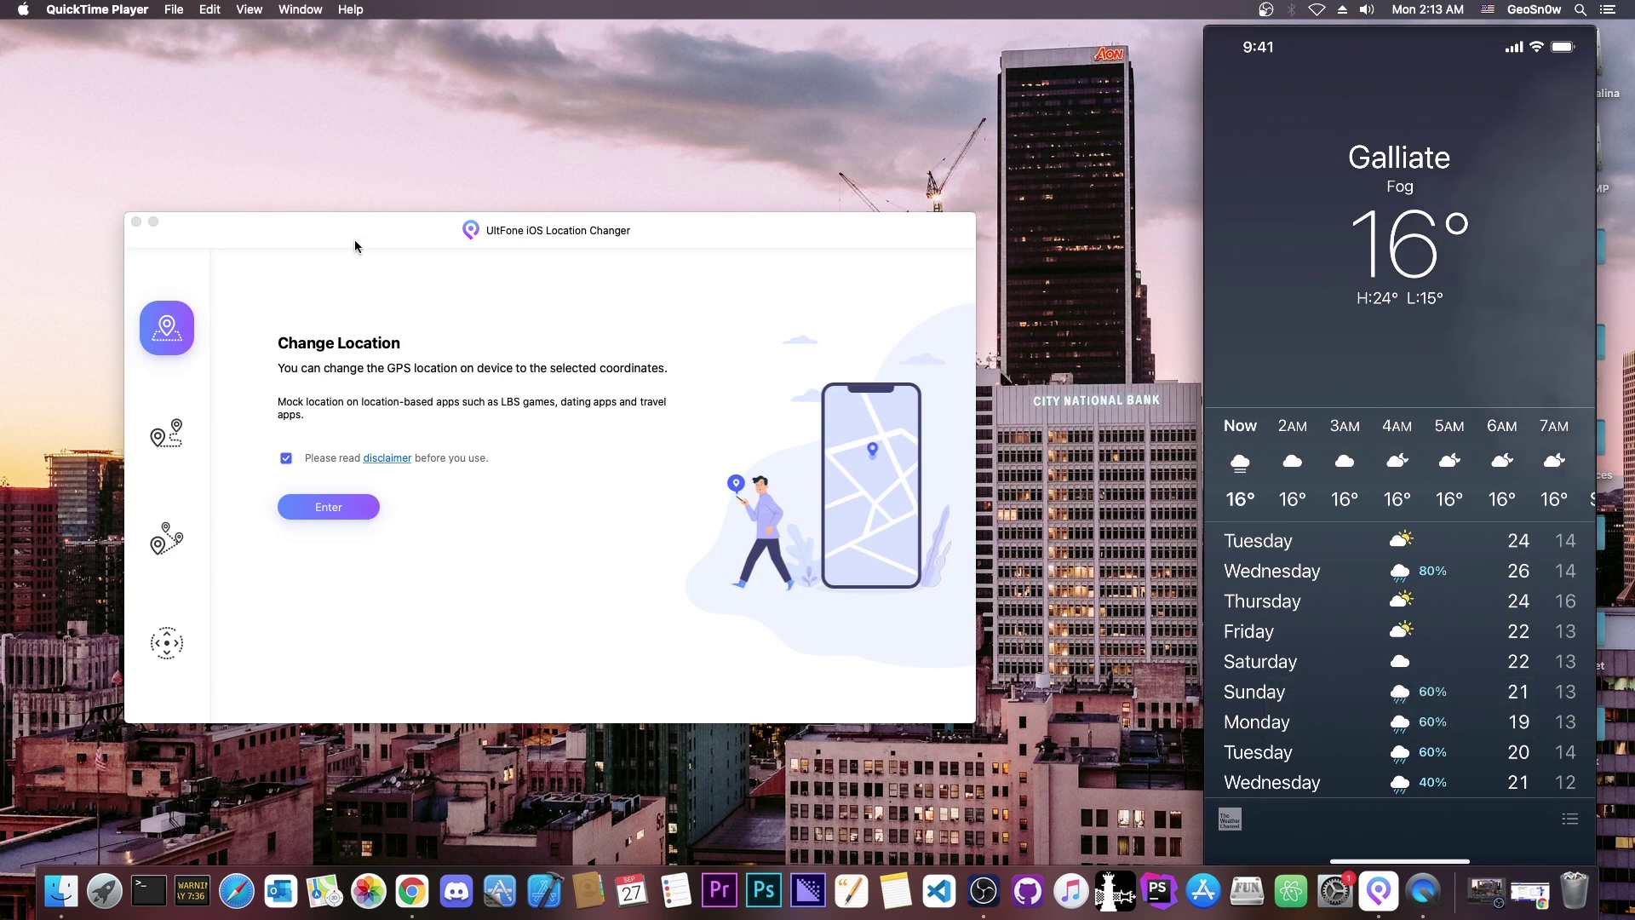
{"action": "left_click_drag", "start_coordinate": [358, 230], "coordinate": [381, 229]}
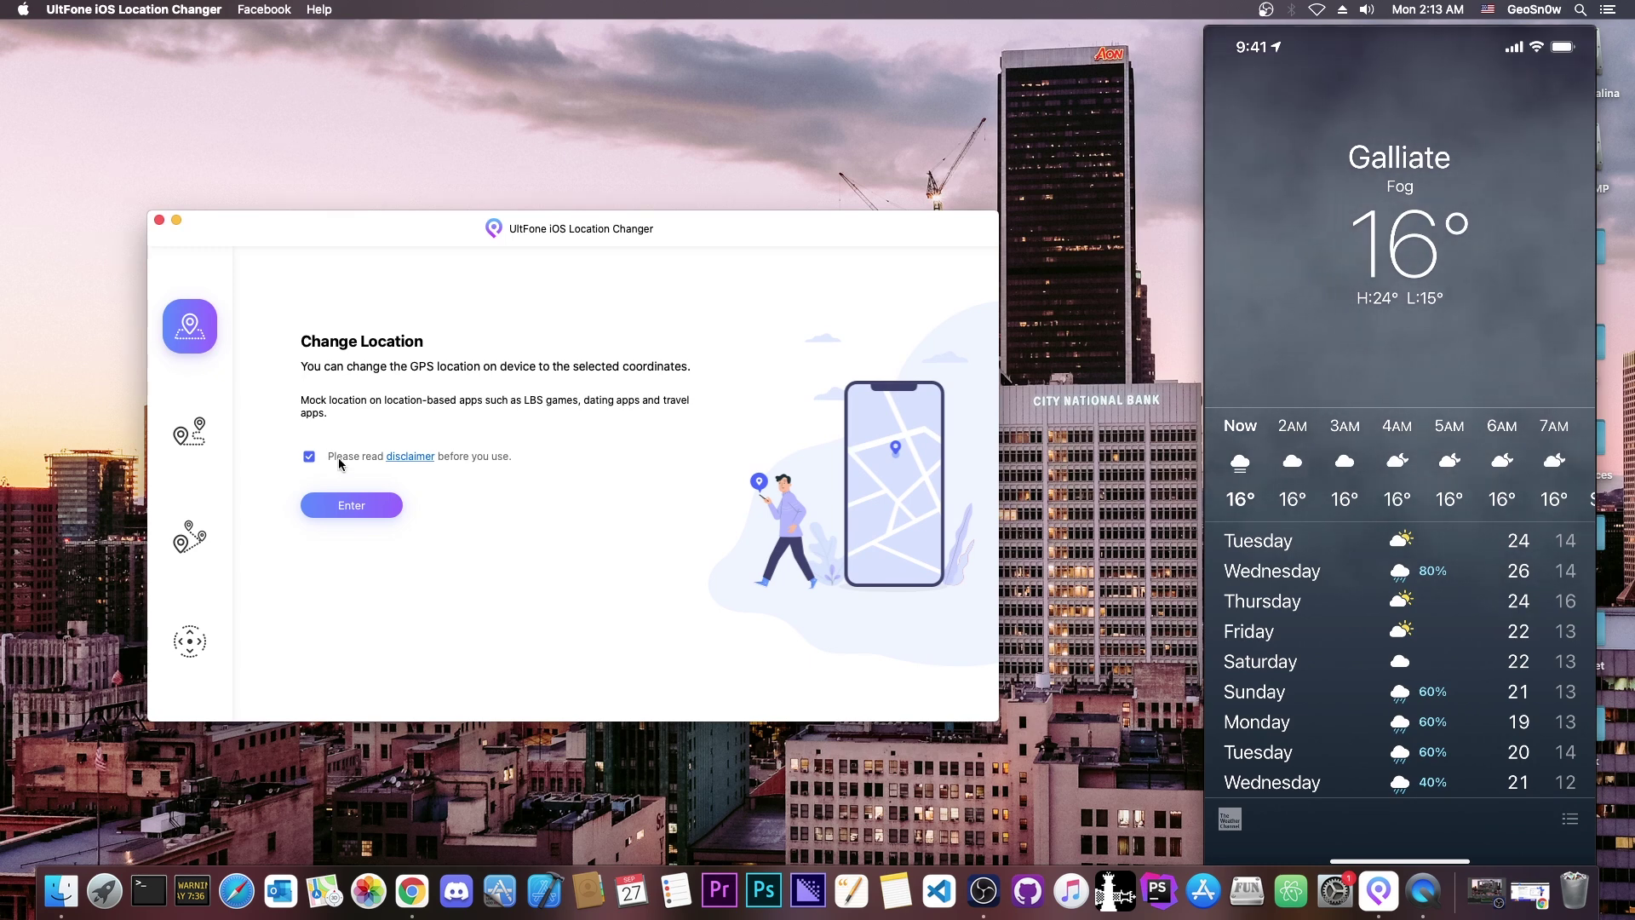
Enter the map, pan from Galliate to Canada, and pick Edmonton's conference centre (7721.72 km).
{"action": "left_click", "coordinate": [344, 504]}
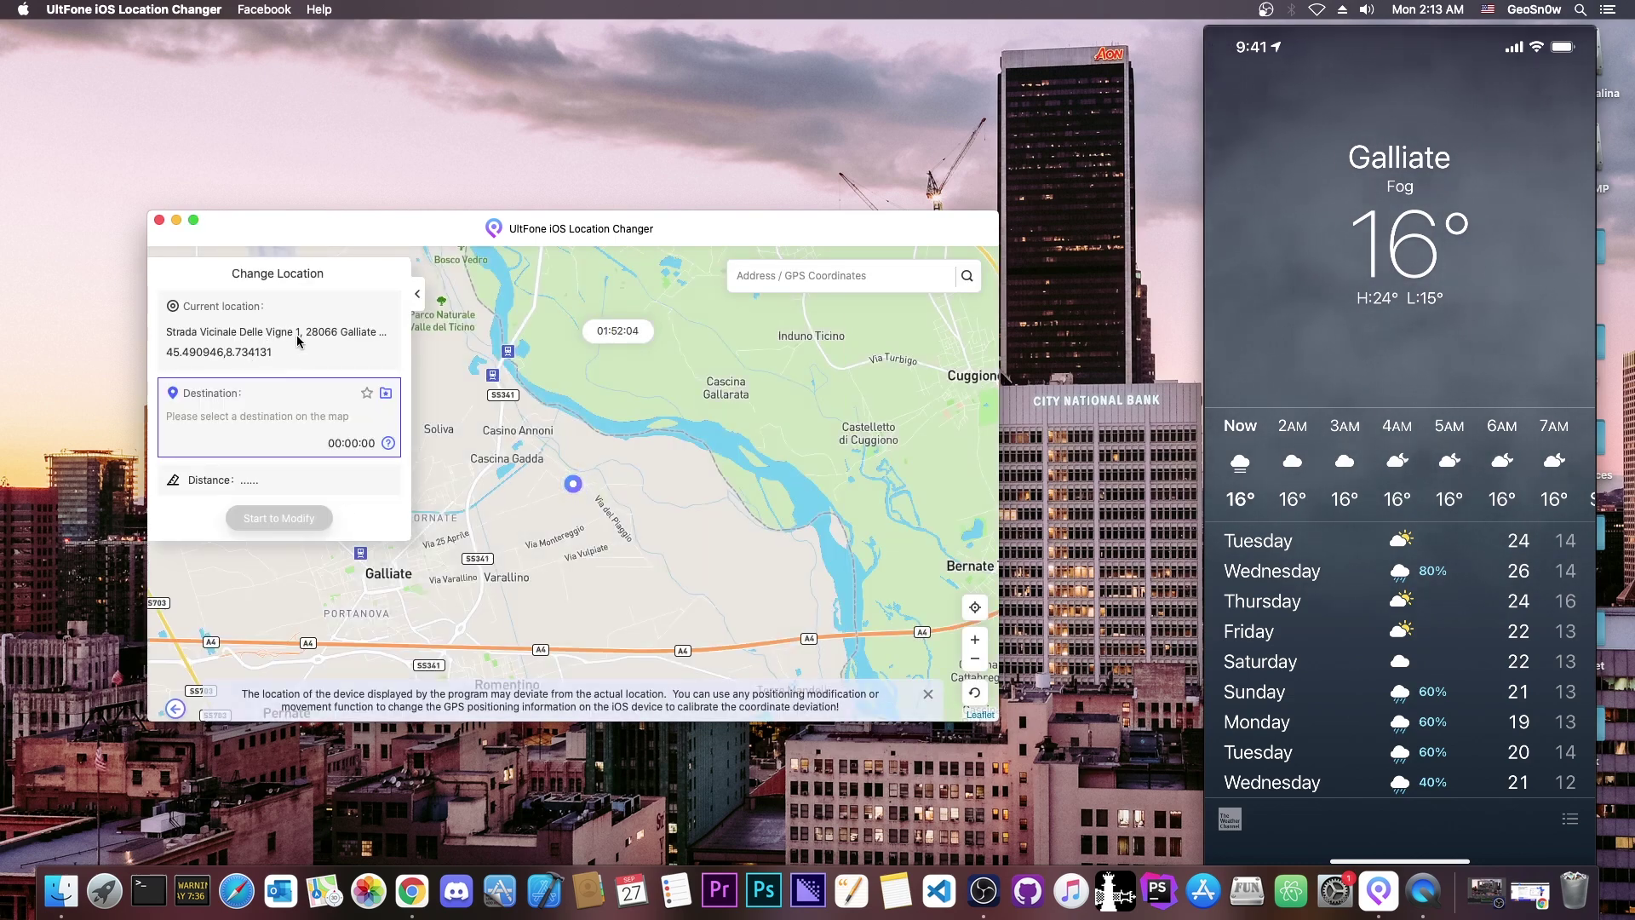
{"action": "scroll", "coordinate": [584, 441], "scroll_direction": "down", "scroll_amount": 5}
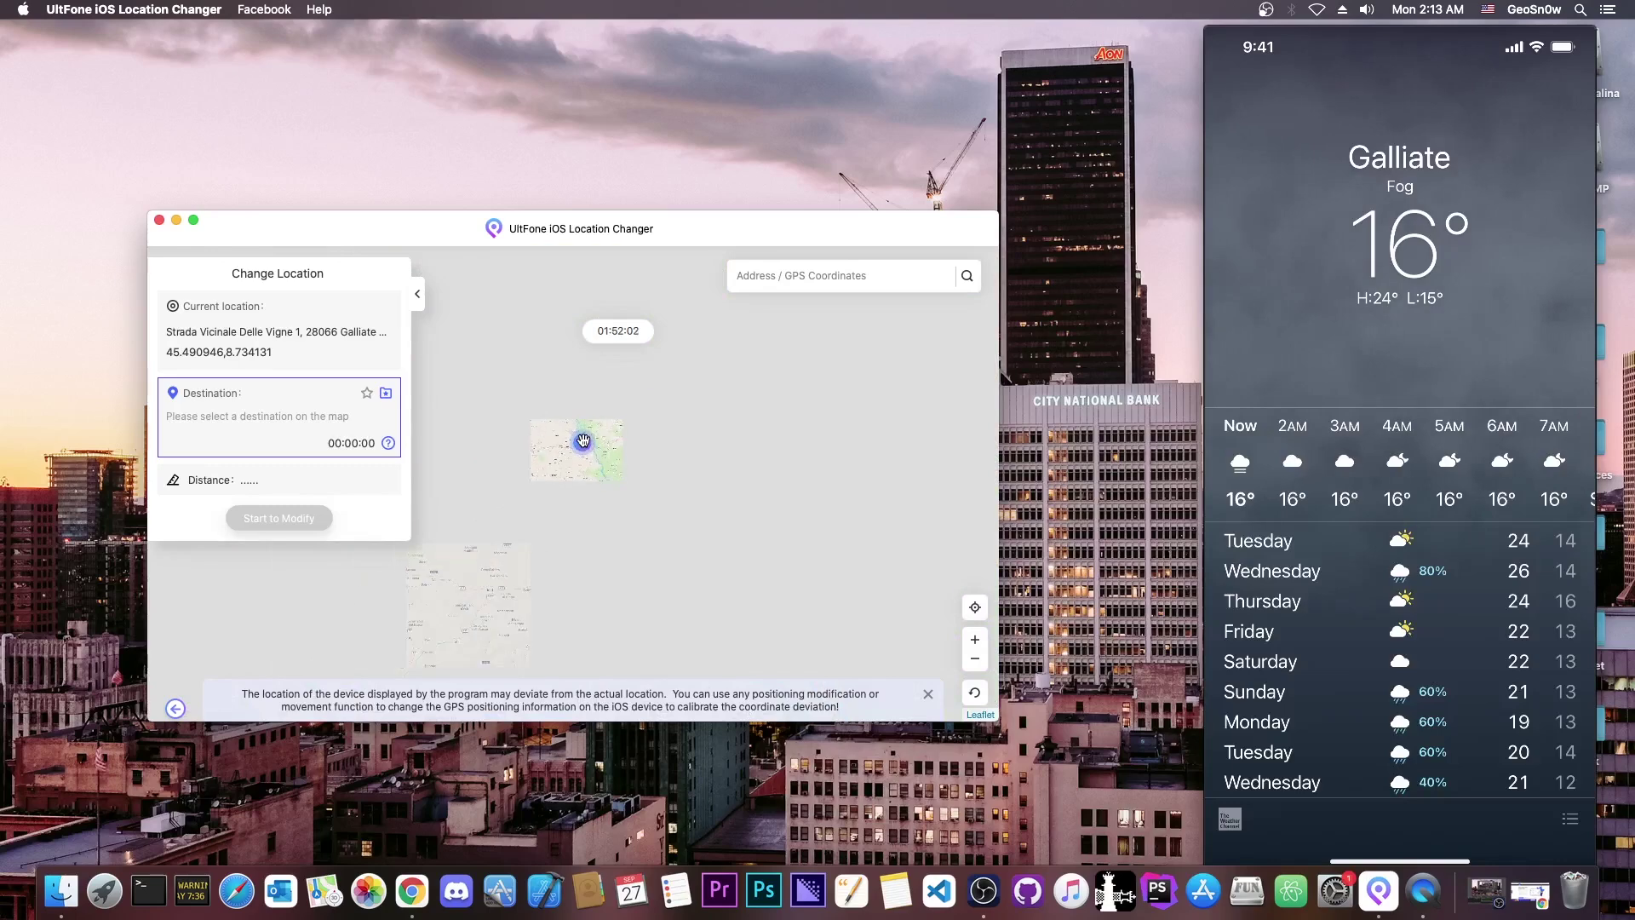
{"action": "left_click_drag", "start_coordinate": [583, 440], "coordinate": [758, 426]}
{"action": "scroll", "coordinate": [758, 426], "scroll_direction": "down", "scroll_amount": 5}
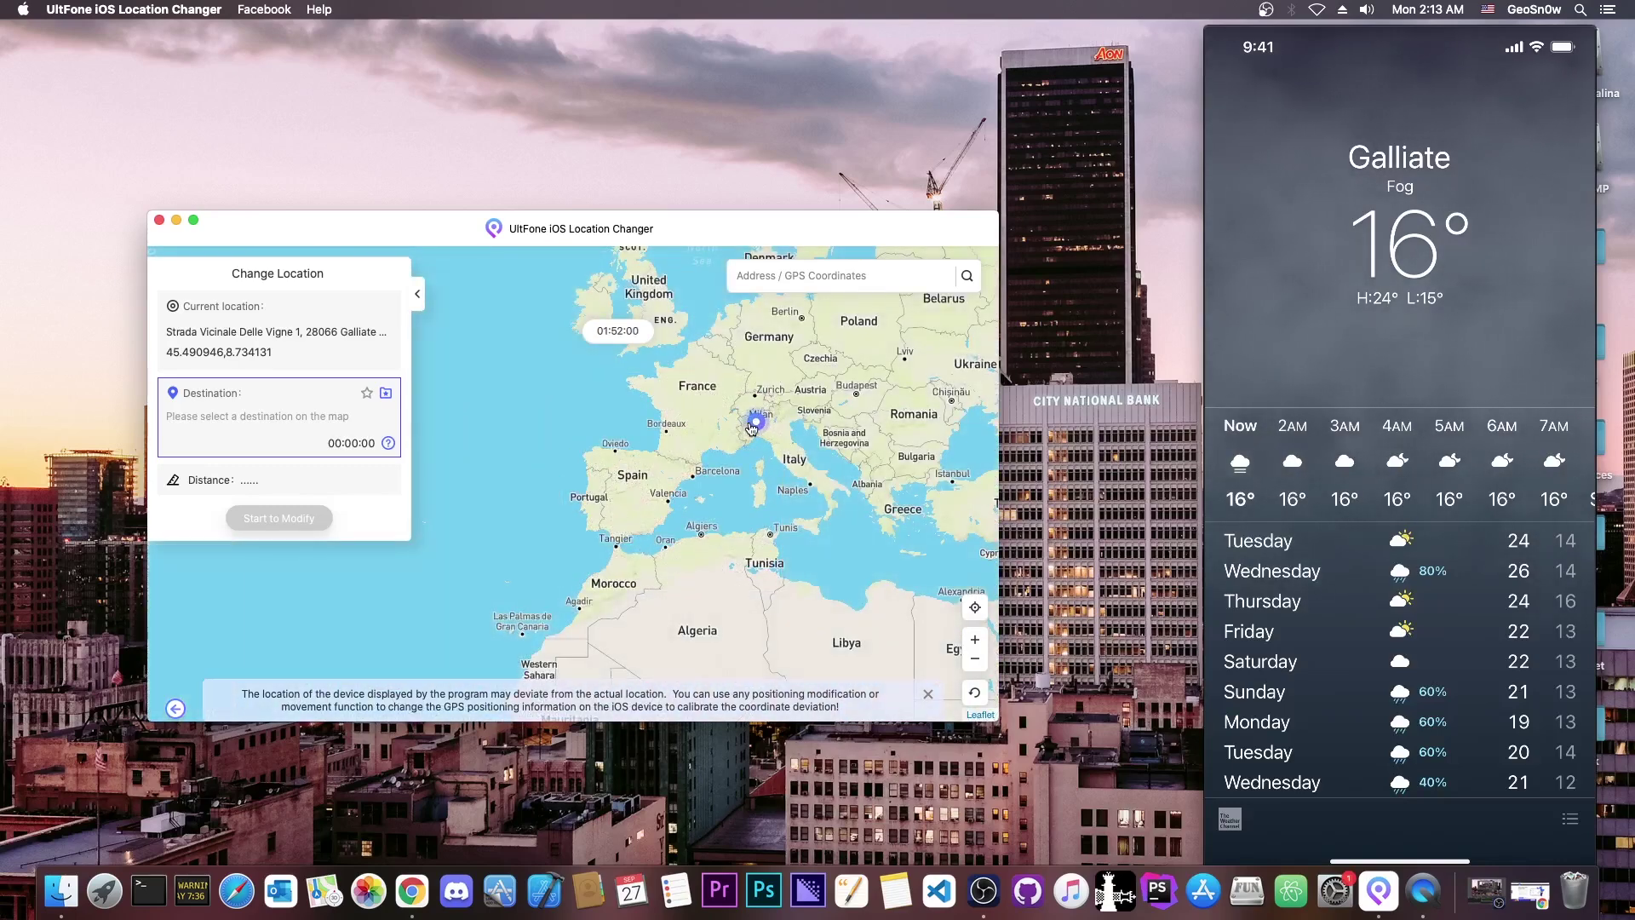
{"action": "left_click_drag", "start_coordinate": [613, 426], "coordinate": [843, 427]}
{"action": "left_click_drag", "start_coordinate": [486, 475], "coordinate": [783, 501]}
{"action": "scroll", "coordinate": [654, 394], "scroll_direction": "up", "scroll_amount": 10}
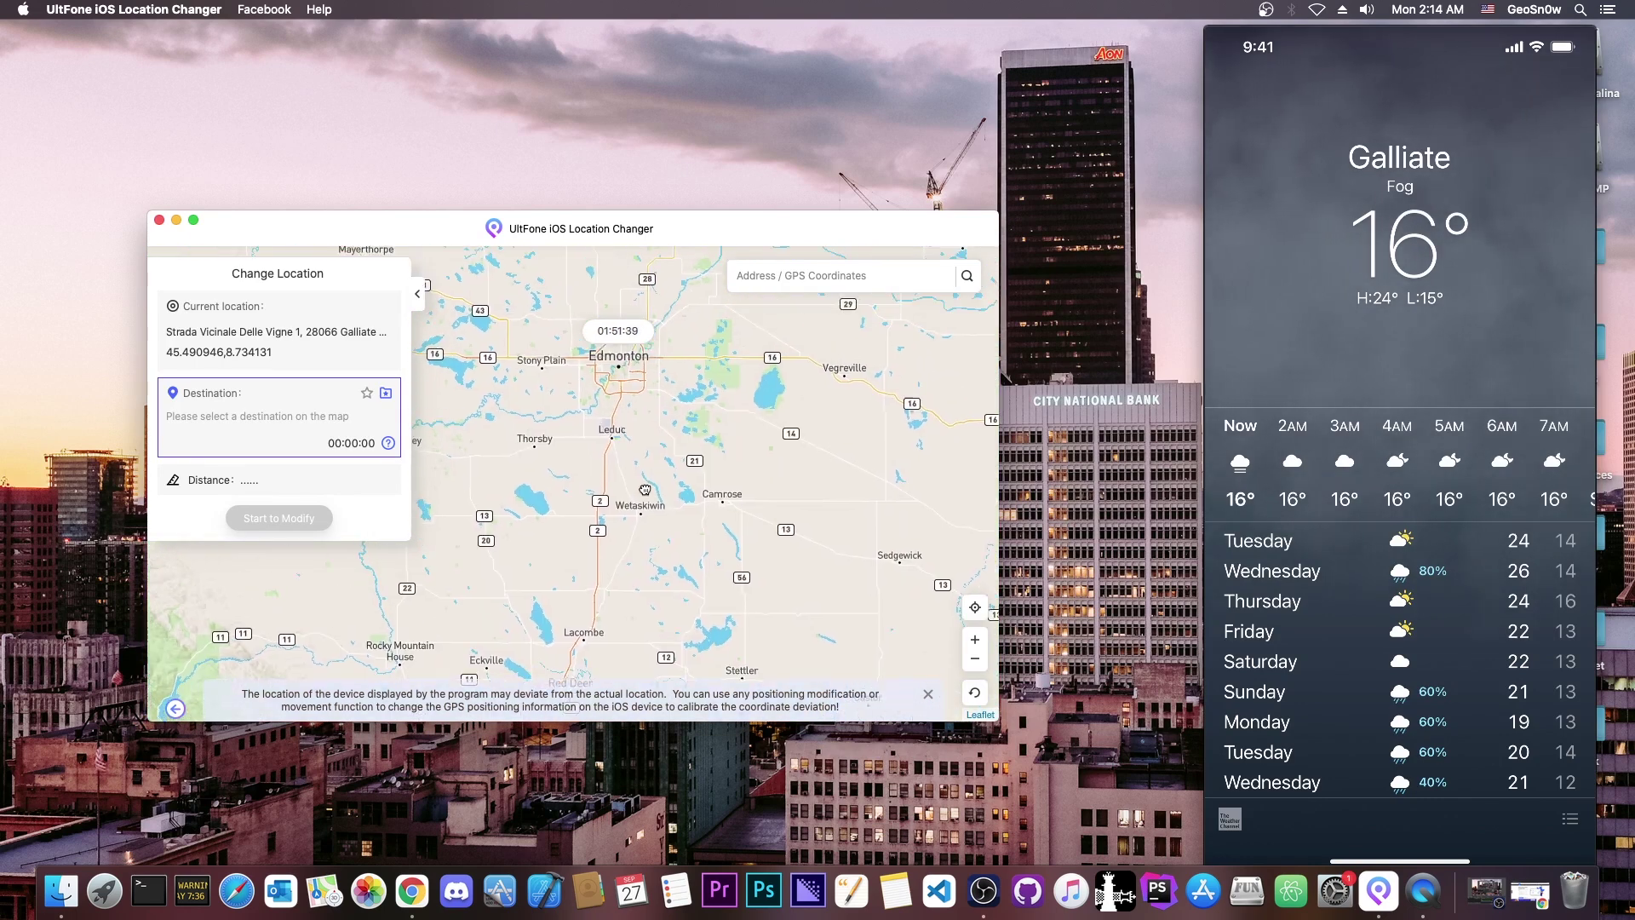
{"action": "left_click_drag", "start_coordinate": [655, 395], "coordinate": [664, 509]}
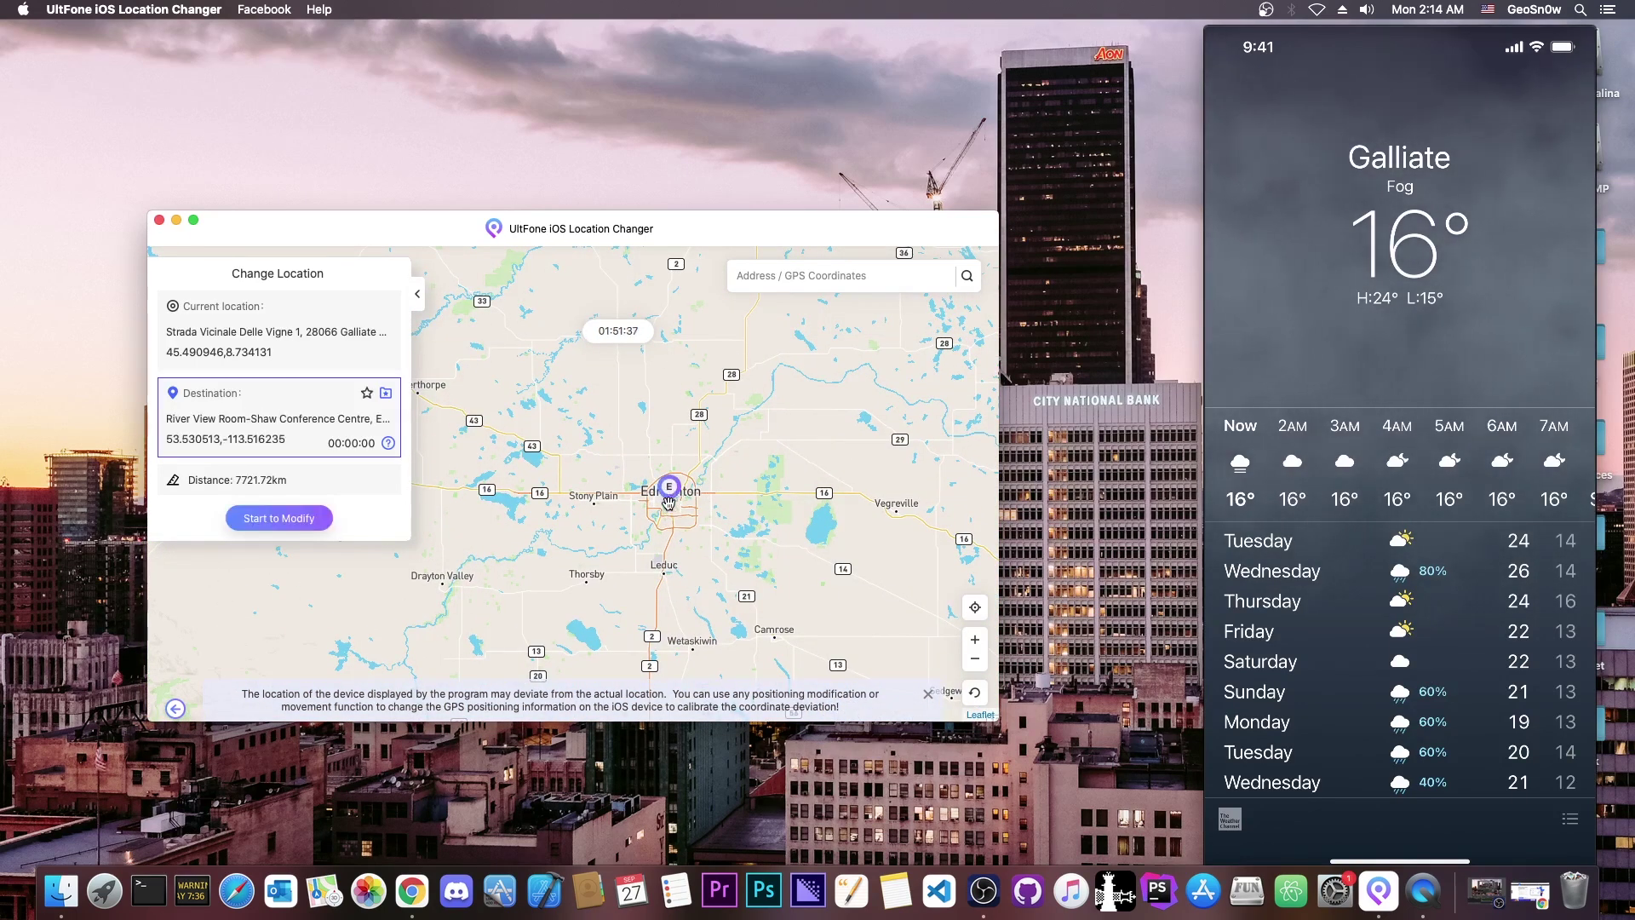
{"action": "left_click", "coordinate": [669, 503]}
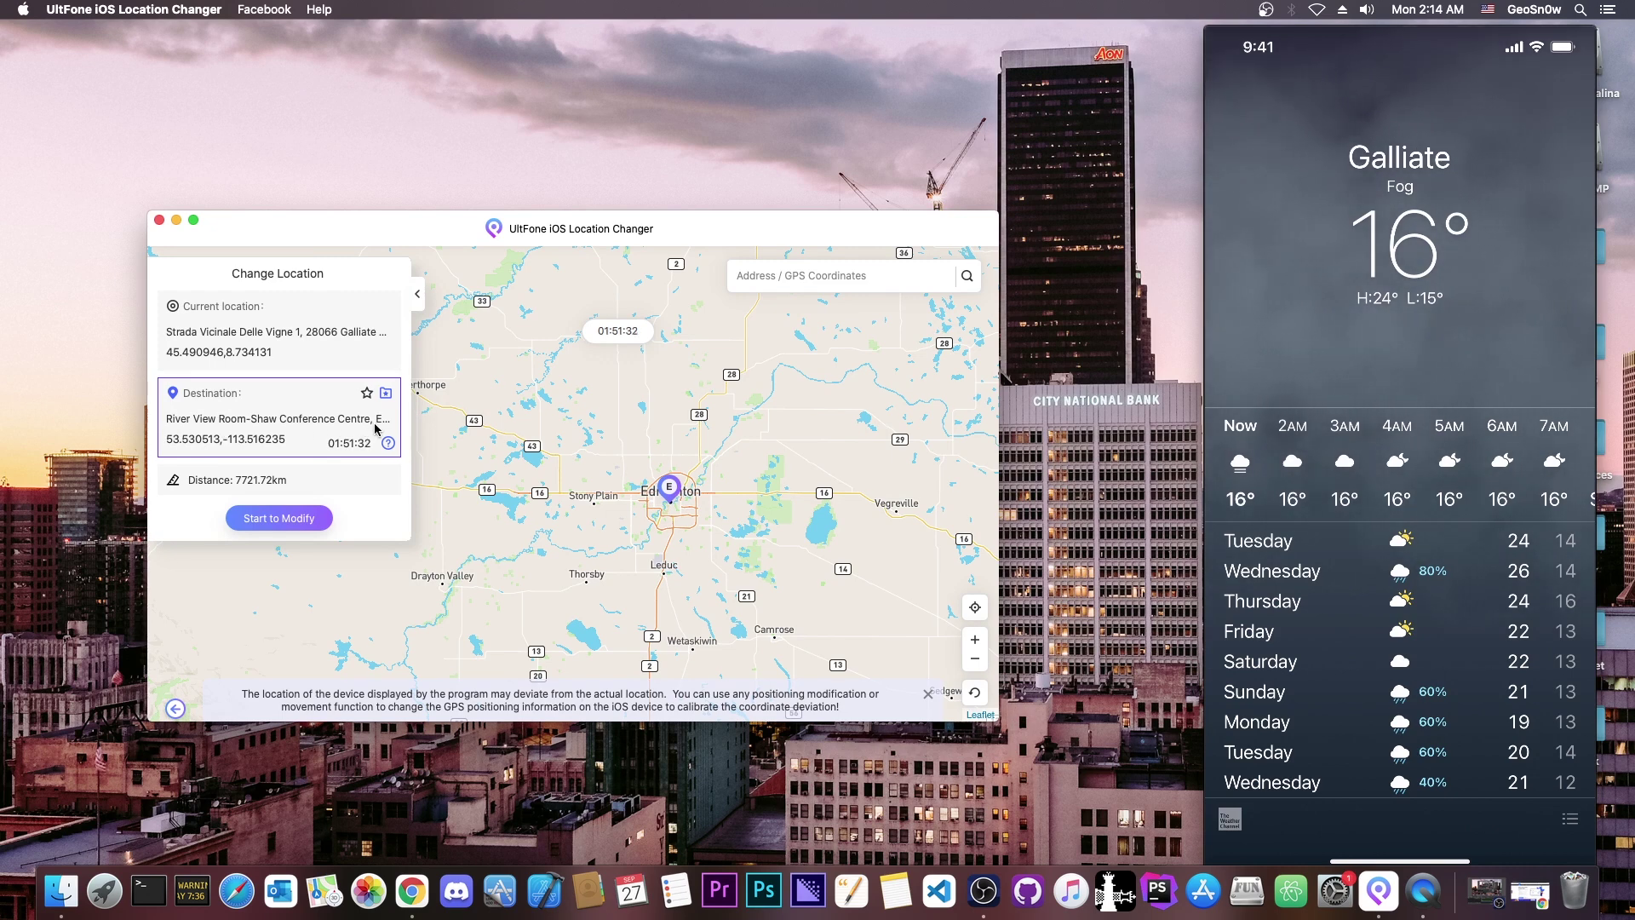
Start the modification and accept the warning to teleport the iPhone to Edmonton.
{"action": "left_click", "coordinate": [295, 526]}
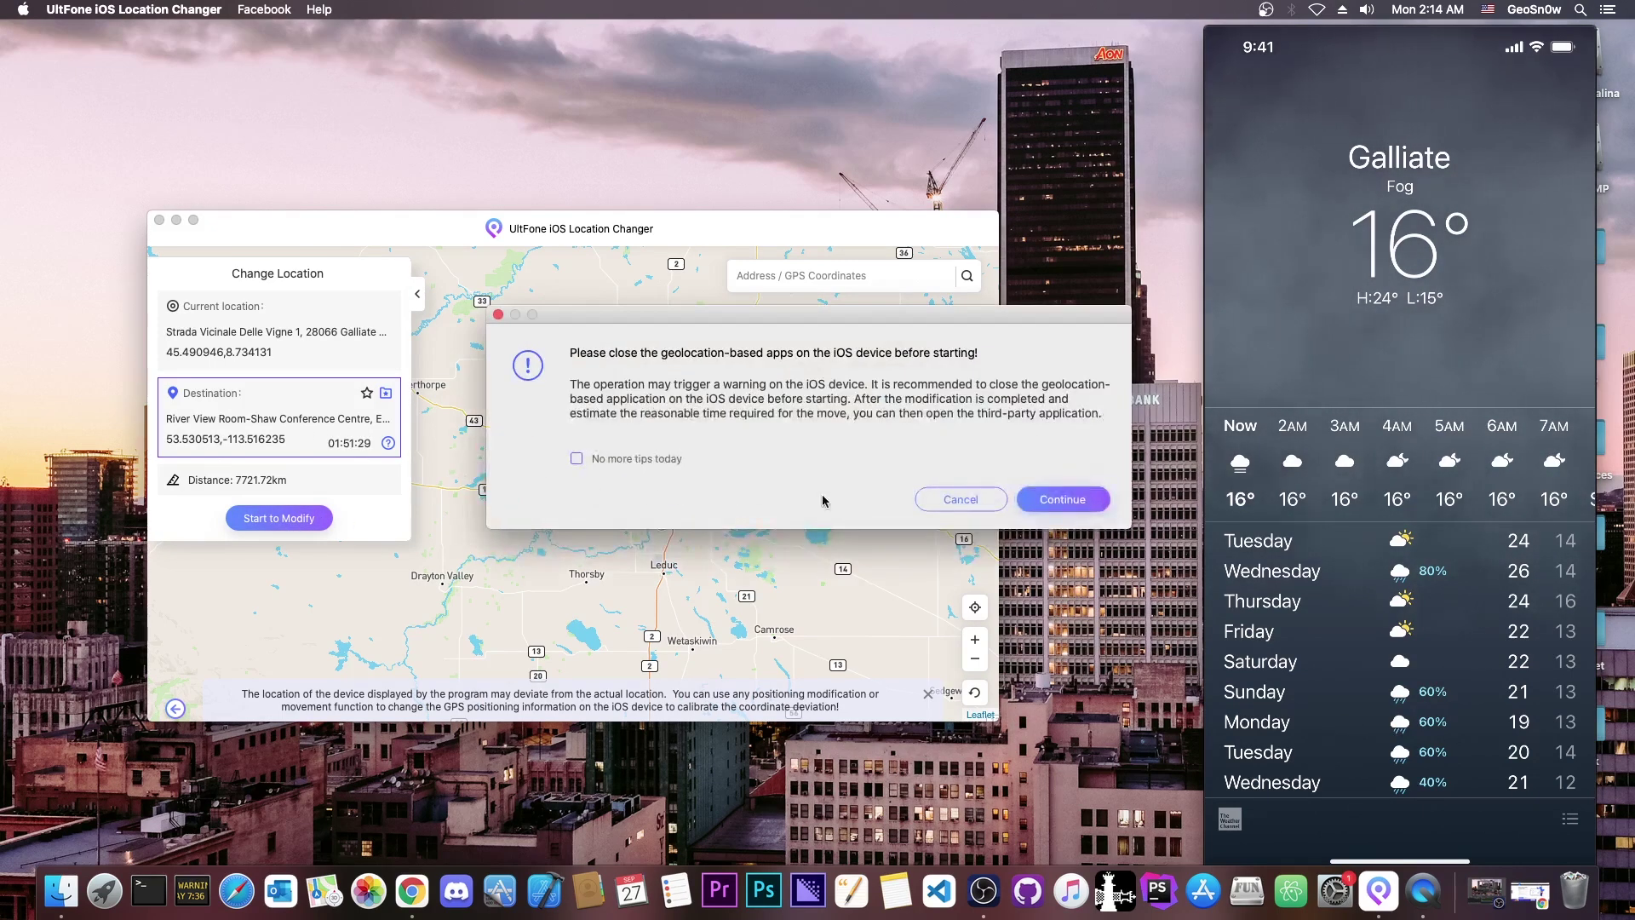
{"action": "left_click", "coordinate": [1064, 500]}
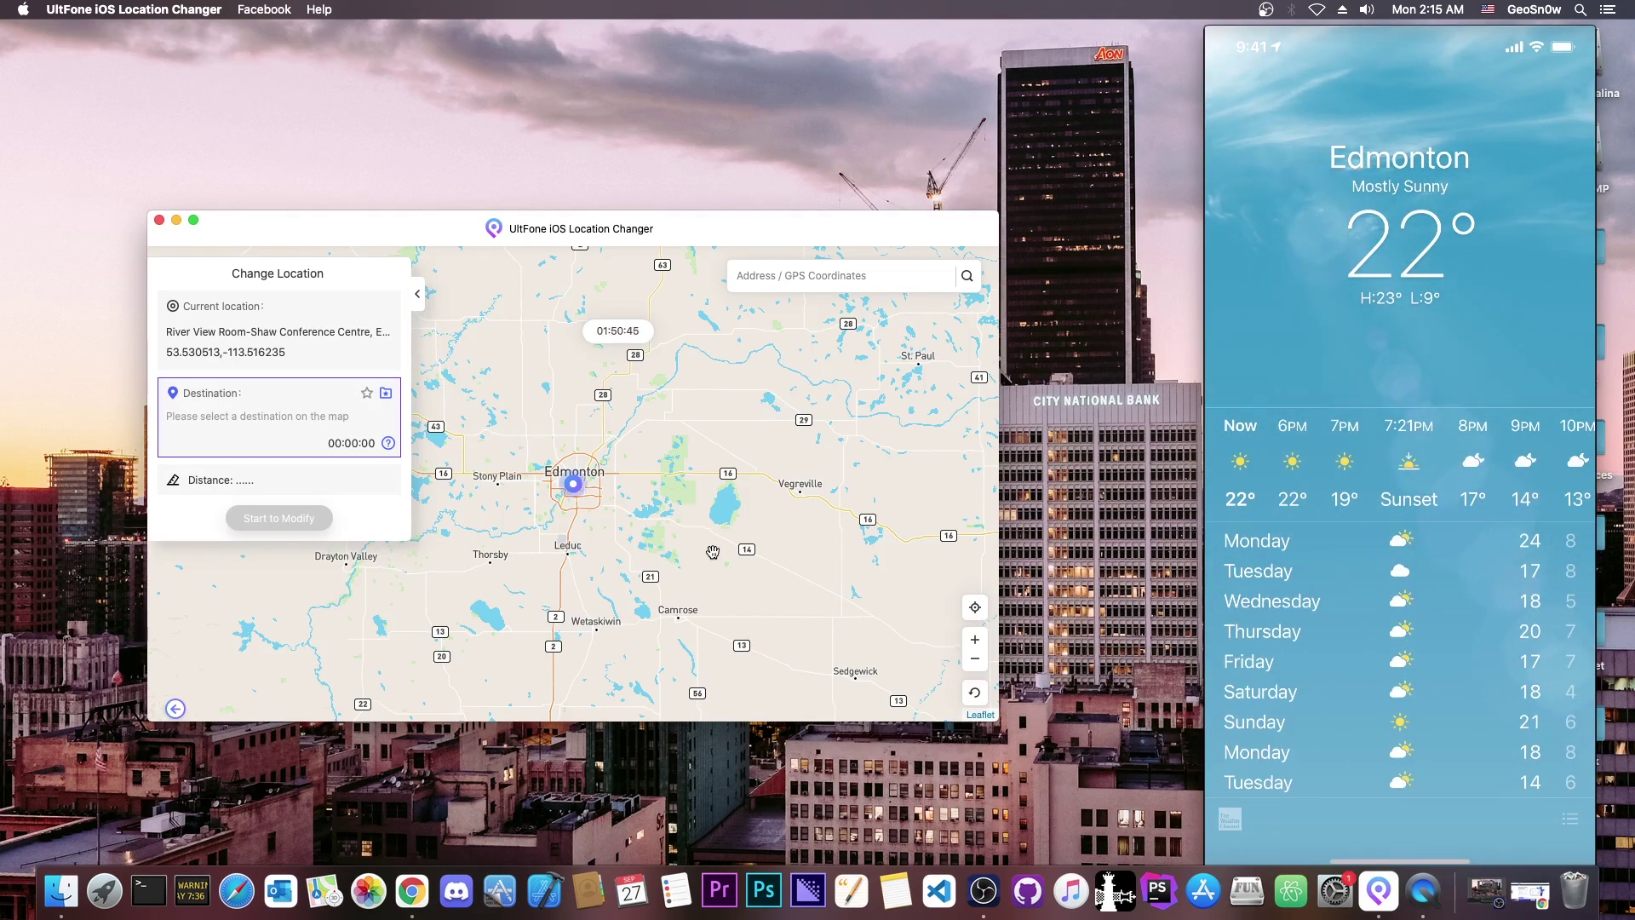
Teleport the iPhone to a destination near Little Rock, Arkansas, accepting the warning.
{"action": "scroll", "coordinate": [664, 485], "scroll_direction": "down", "scroll_amount": 5}
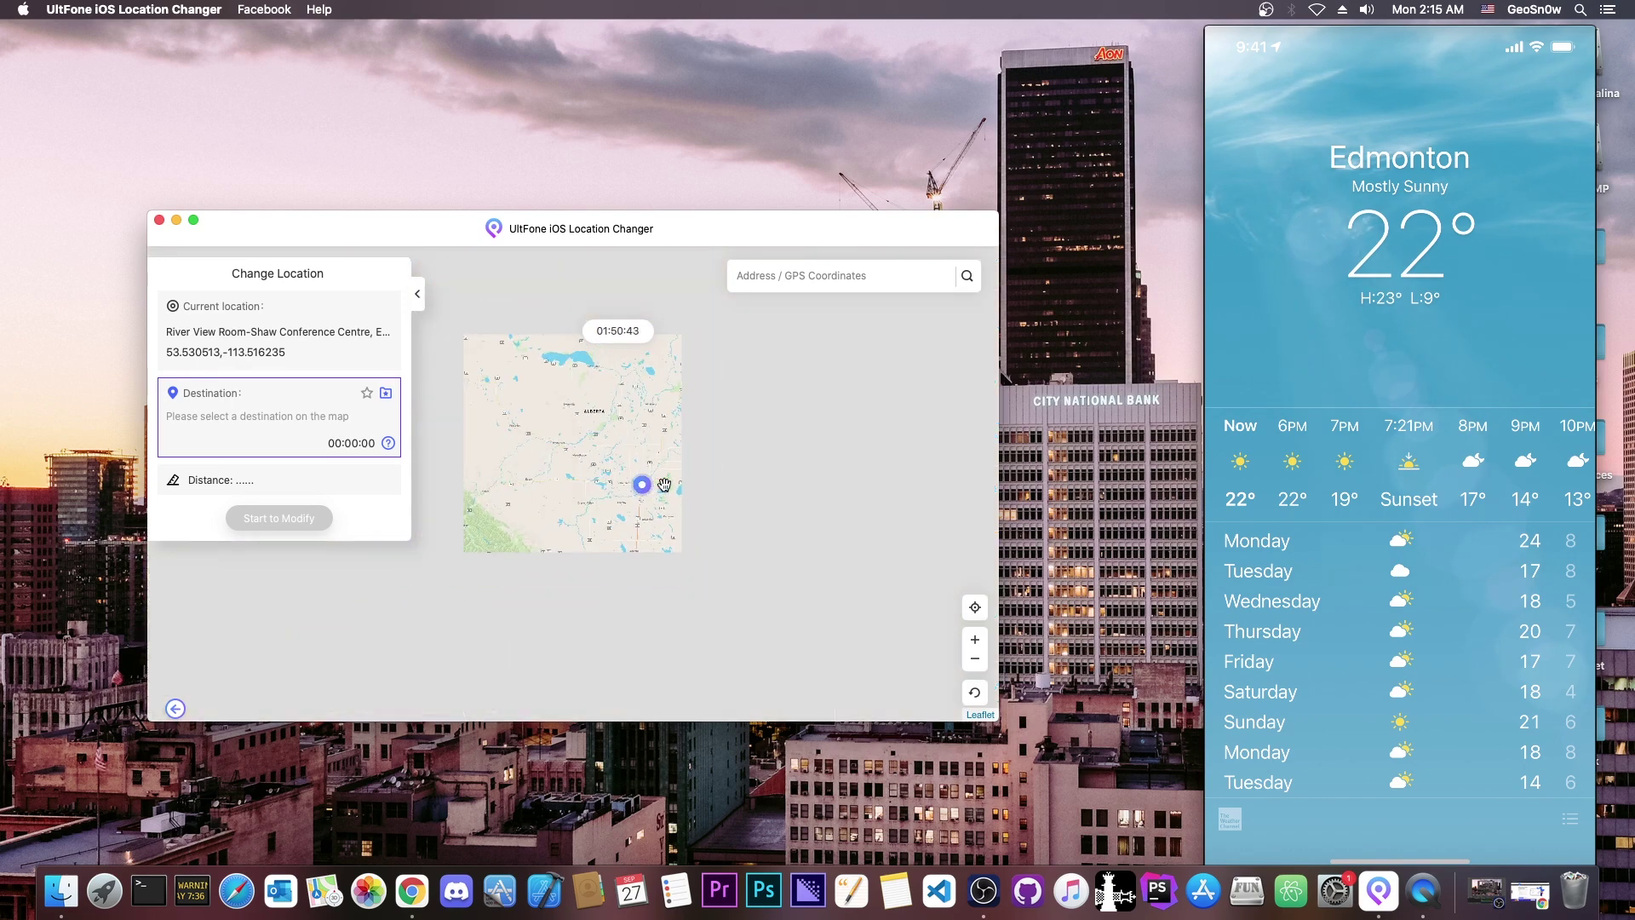
{"action": "scroll", "coordinate": [770, 551], "scroll_direction": "down", "scroll_amount": 3}
{"action": "scroll", "coordinate": [687, 445], "scroll_direction": "up", "scroll_amount": 5}
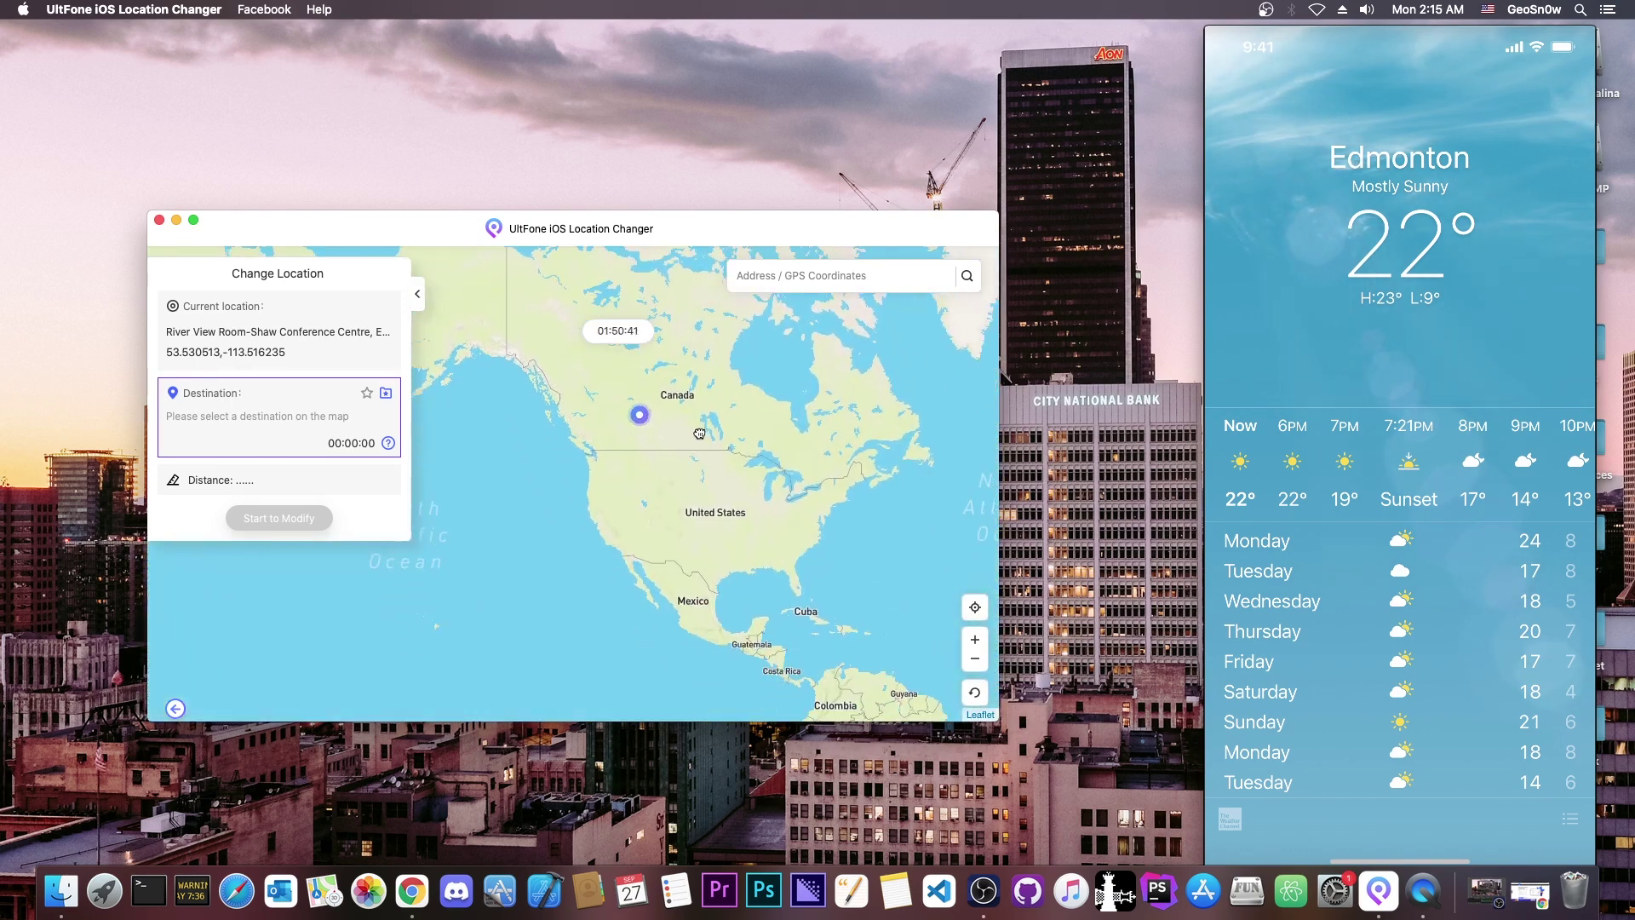
{"action": "scroll", "coordinate": [688, 445], "scroll_direction": "up", "scroll_amount": 4}
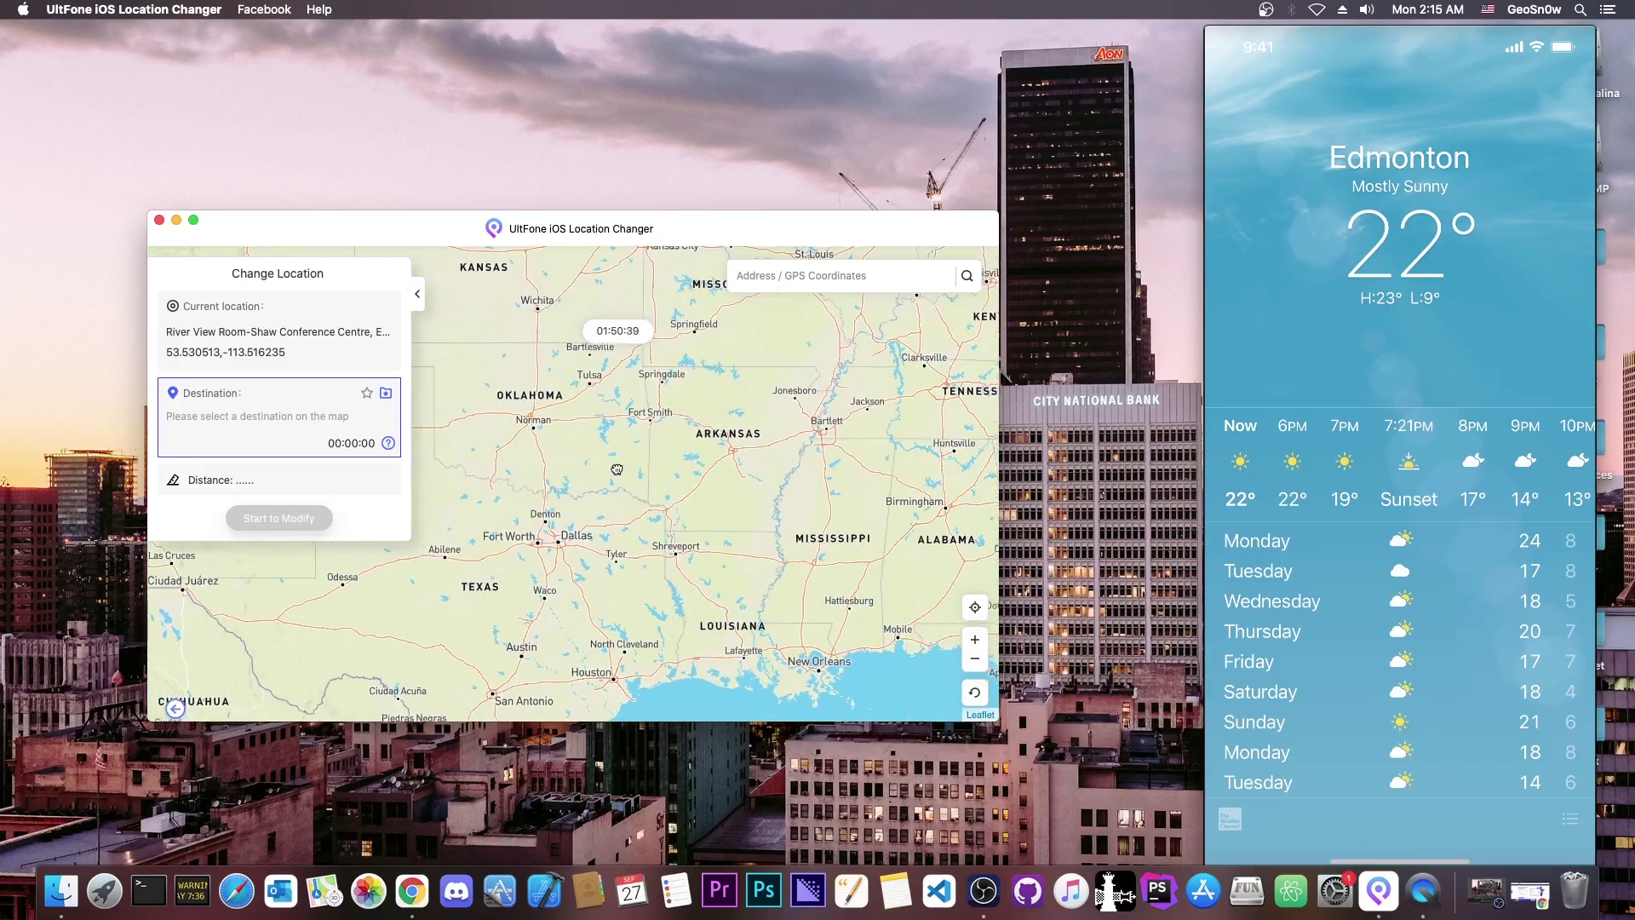
{"action": "left_click", "coordinate": [736, 426]}
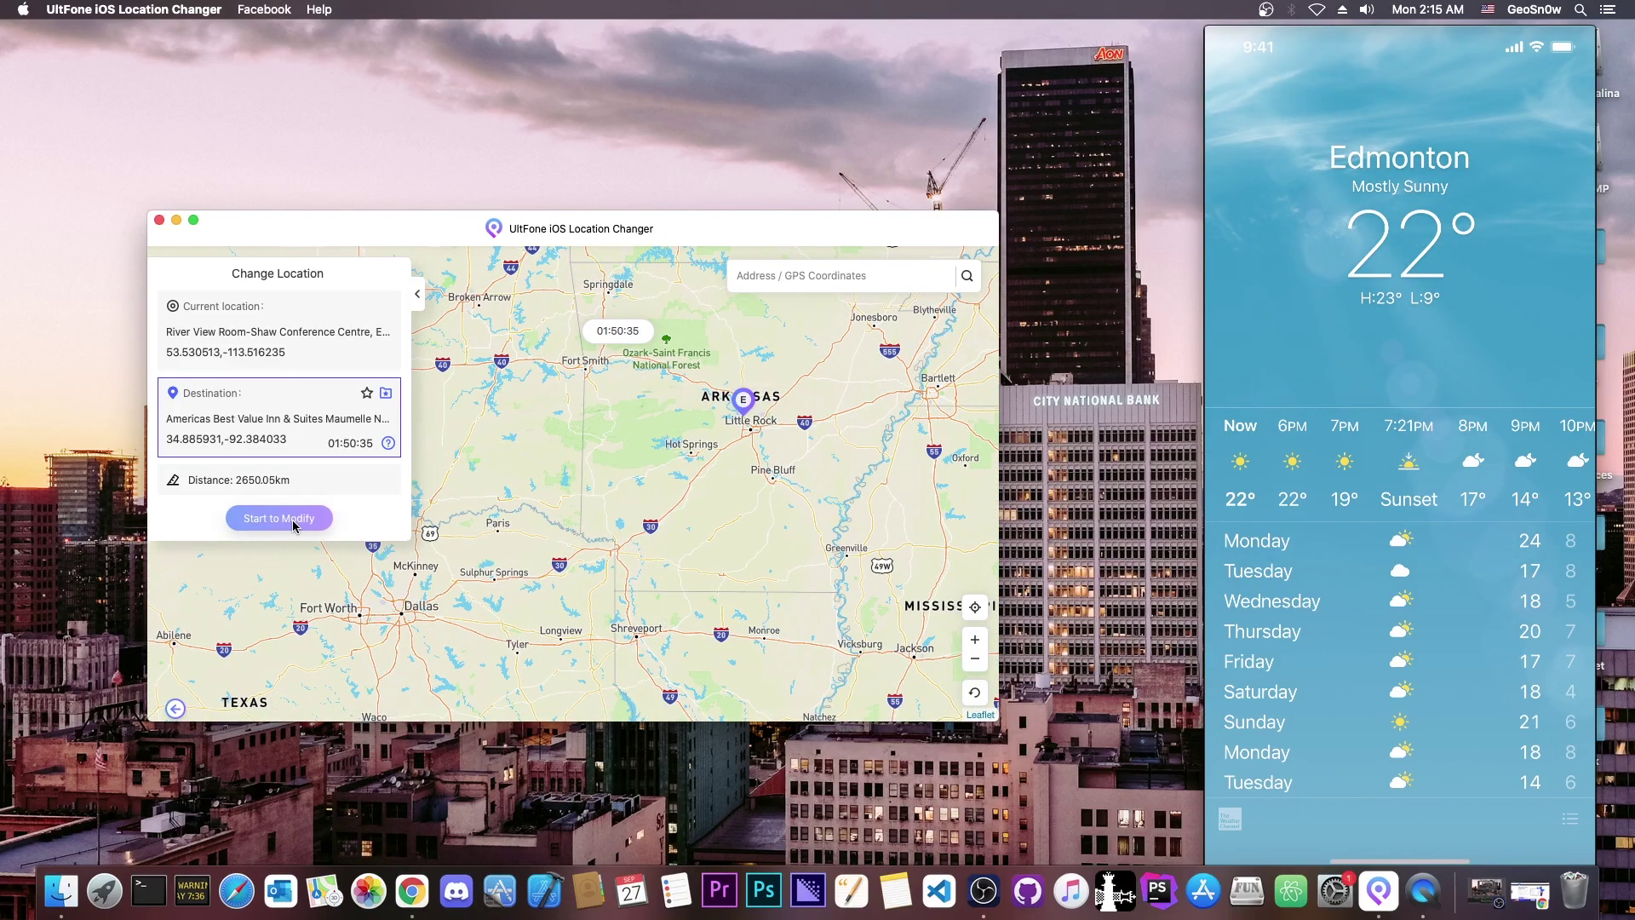
{"action": "left_click", "coordinate": [294, 526]}
{"action": "left_click", "coordinate": [1063, 499]}
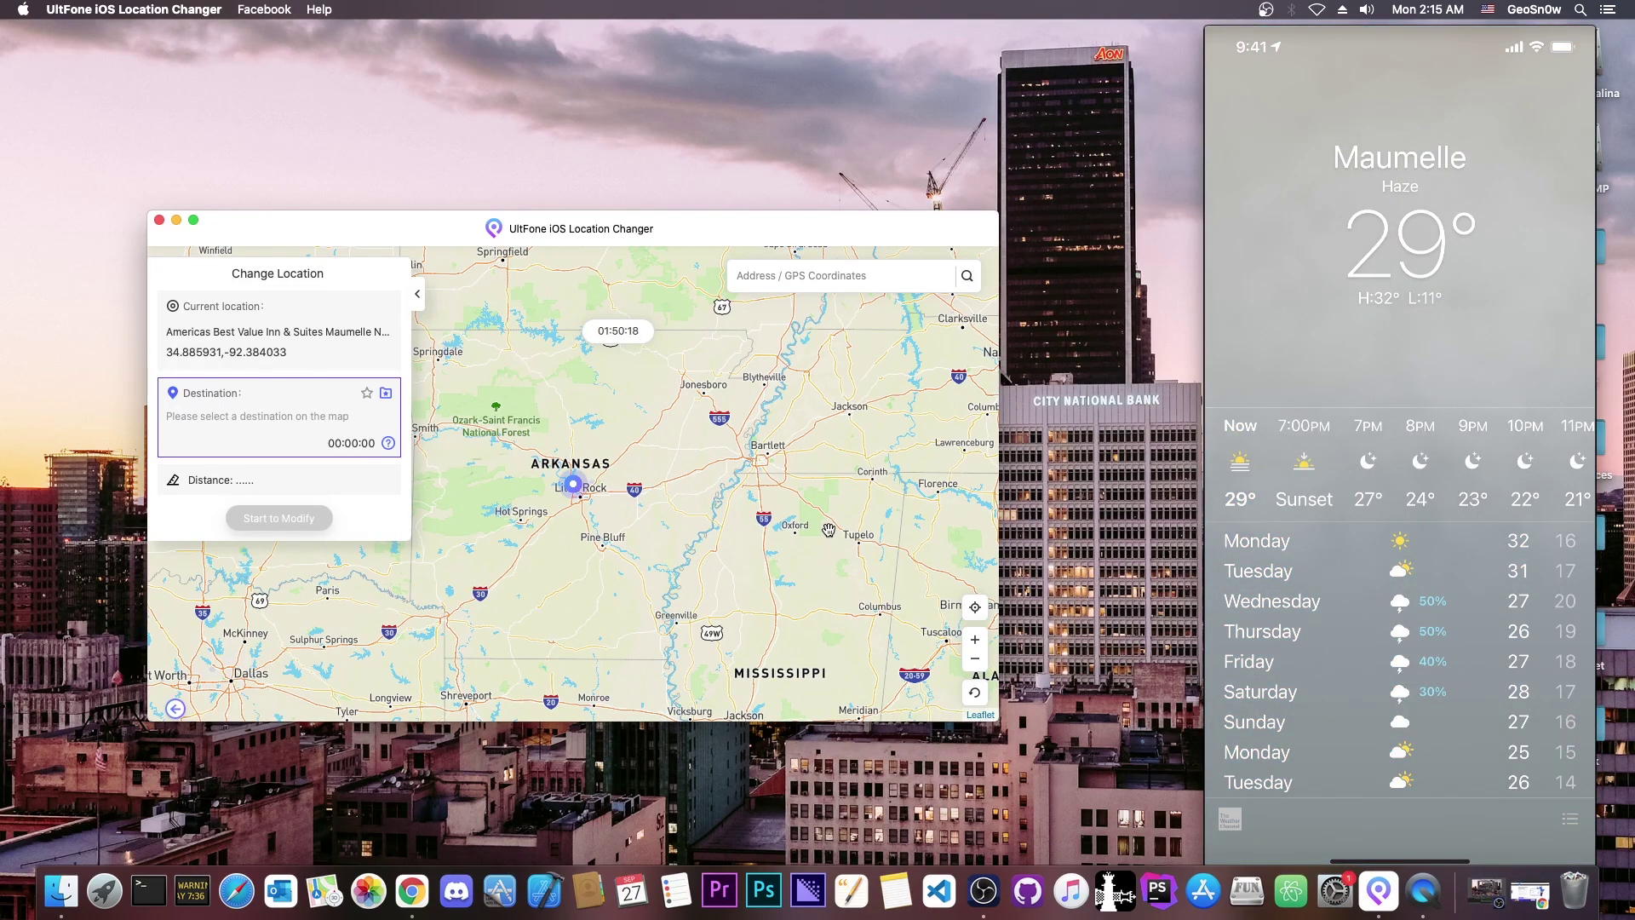
Place a new destination near Maumelle, then go back to the movement mode choices.
{"action": "scroll", "coordinate": [633, 471], "scroll_direction": "up", "scroll_amount": 3}
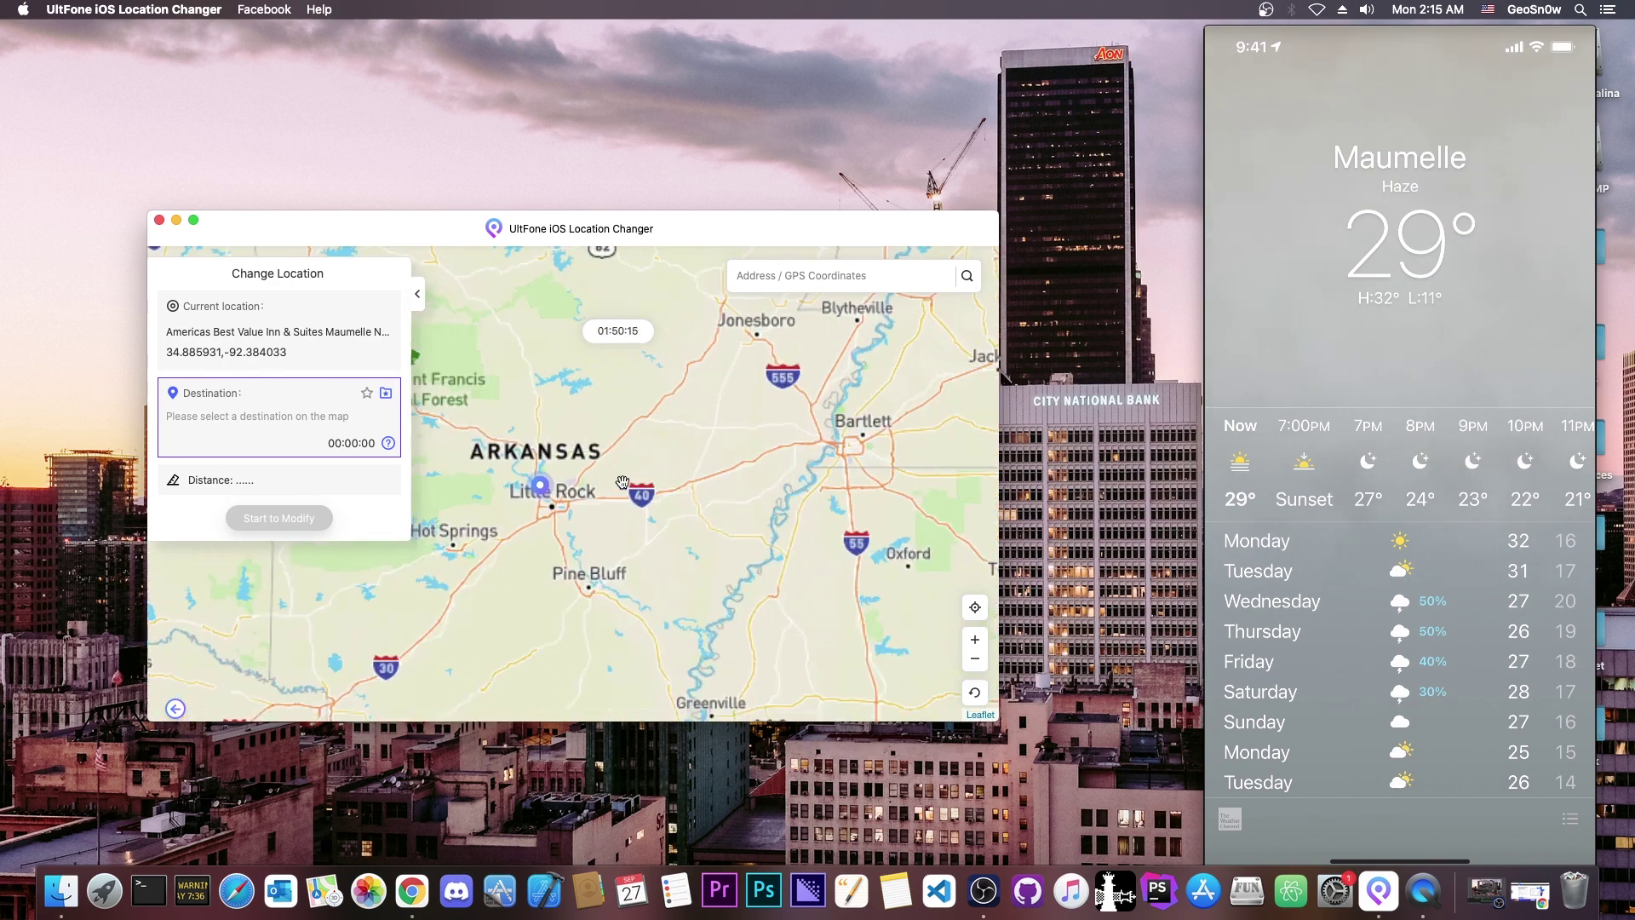
{"action": "left_click", "coordinate": [524, 488]}
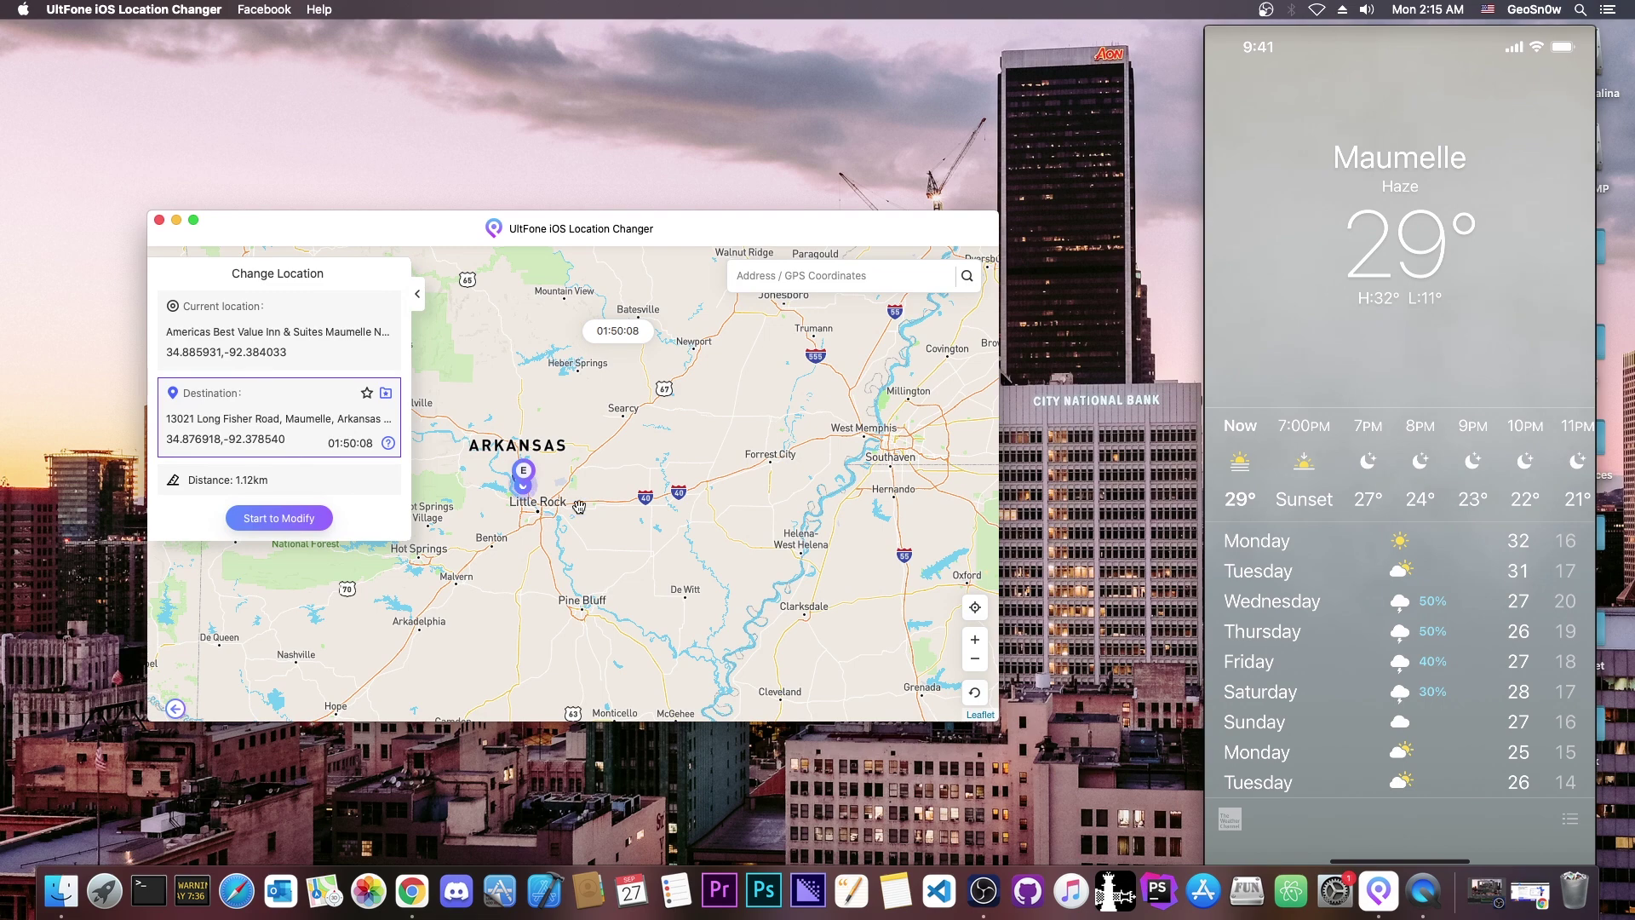
{"action": "scroll", "coordinate": [293, 621], "scroll_direction": "down", "scroll_amount": 5}
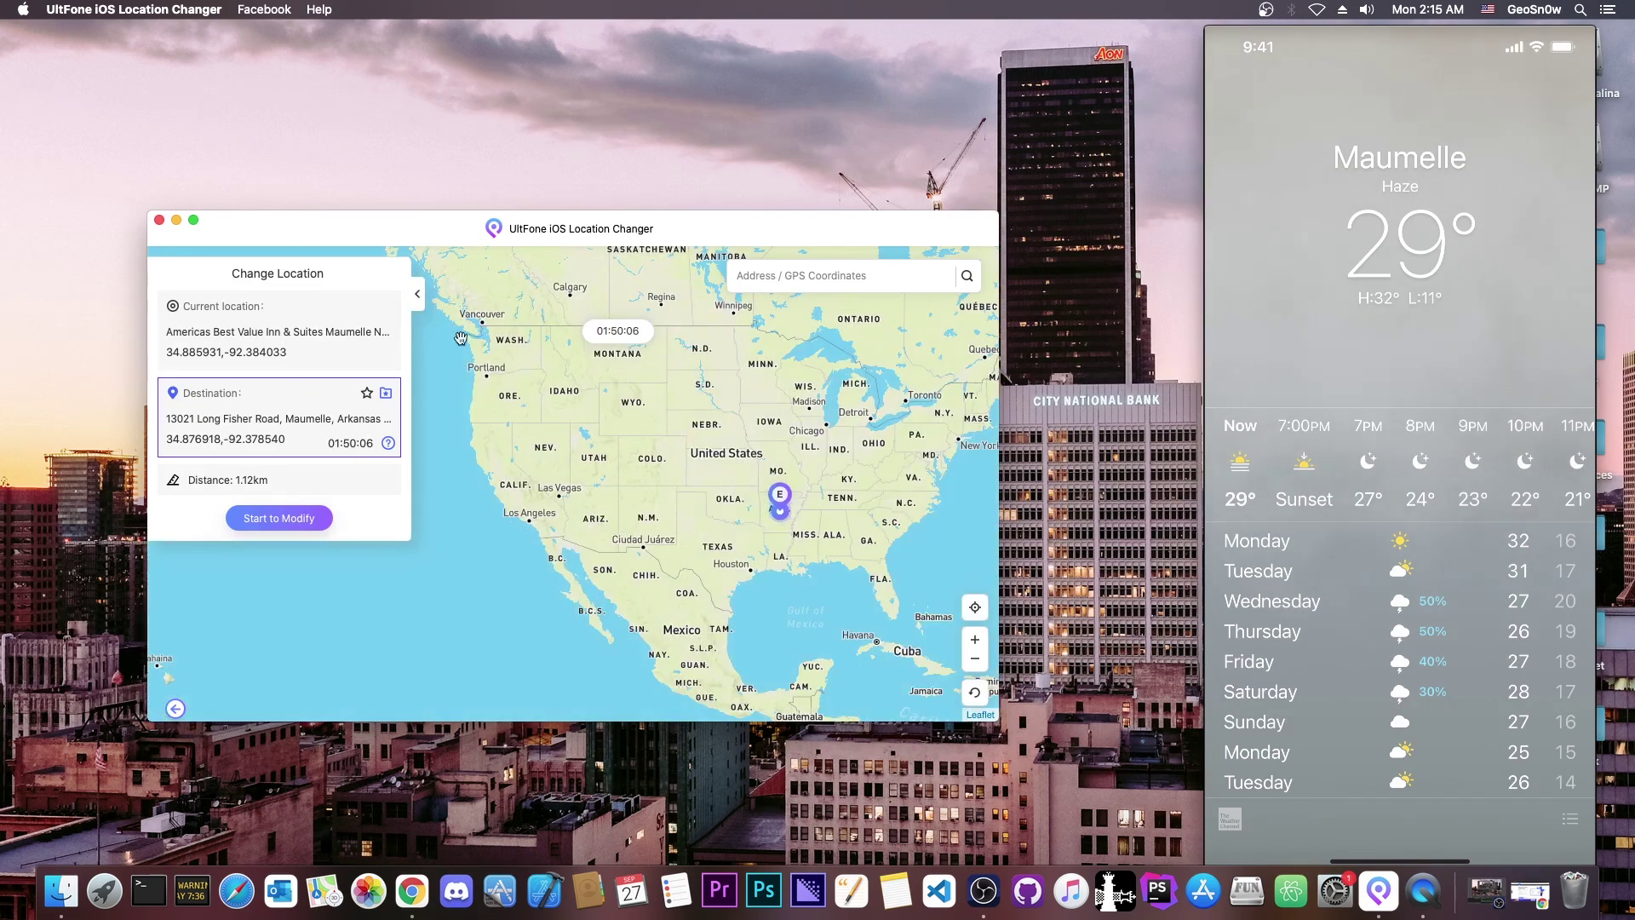
{"action": "left_click", "coordinate": [176, 709]}
{"action": "scroll", "coordinate": [613, 518], "scroll_direction": "down", "scroll_amount": 1}
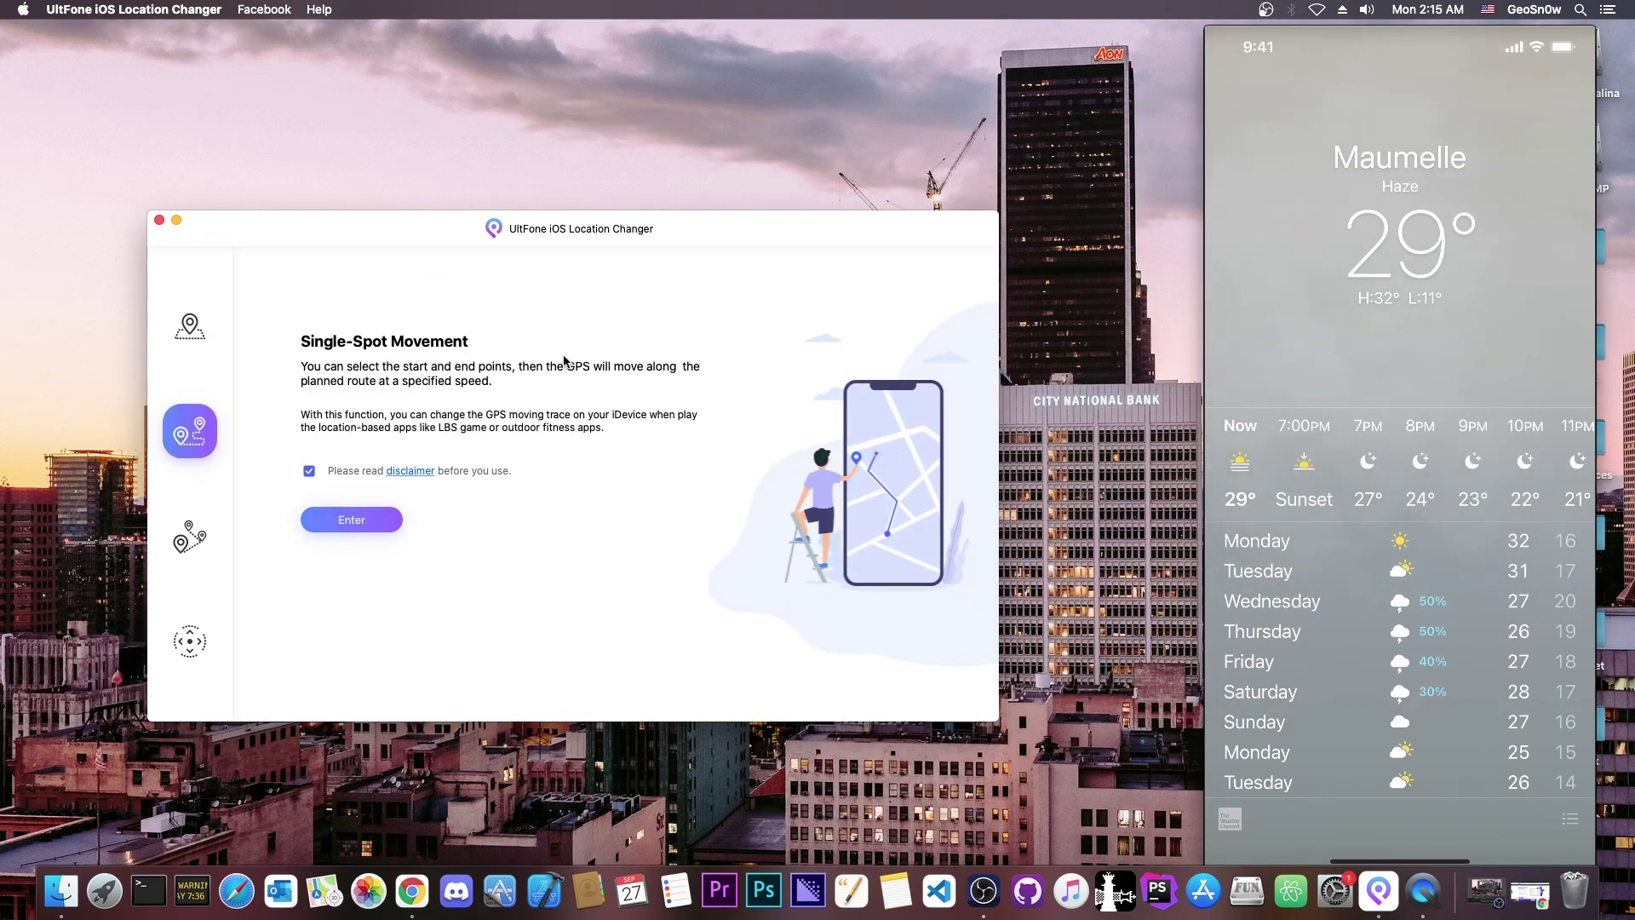
Route single-spot movement to Geyser, Montana (2691.49 km) at driving speed and start moving.
{"action": "scroll", "coordinate": [233, 549], "scroll_direction": "down", "scroll_amount": 1}
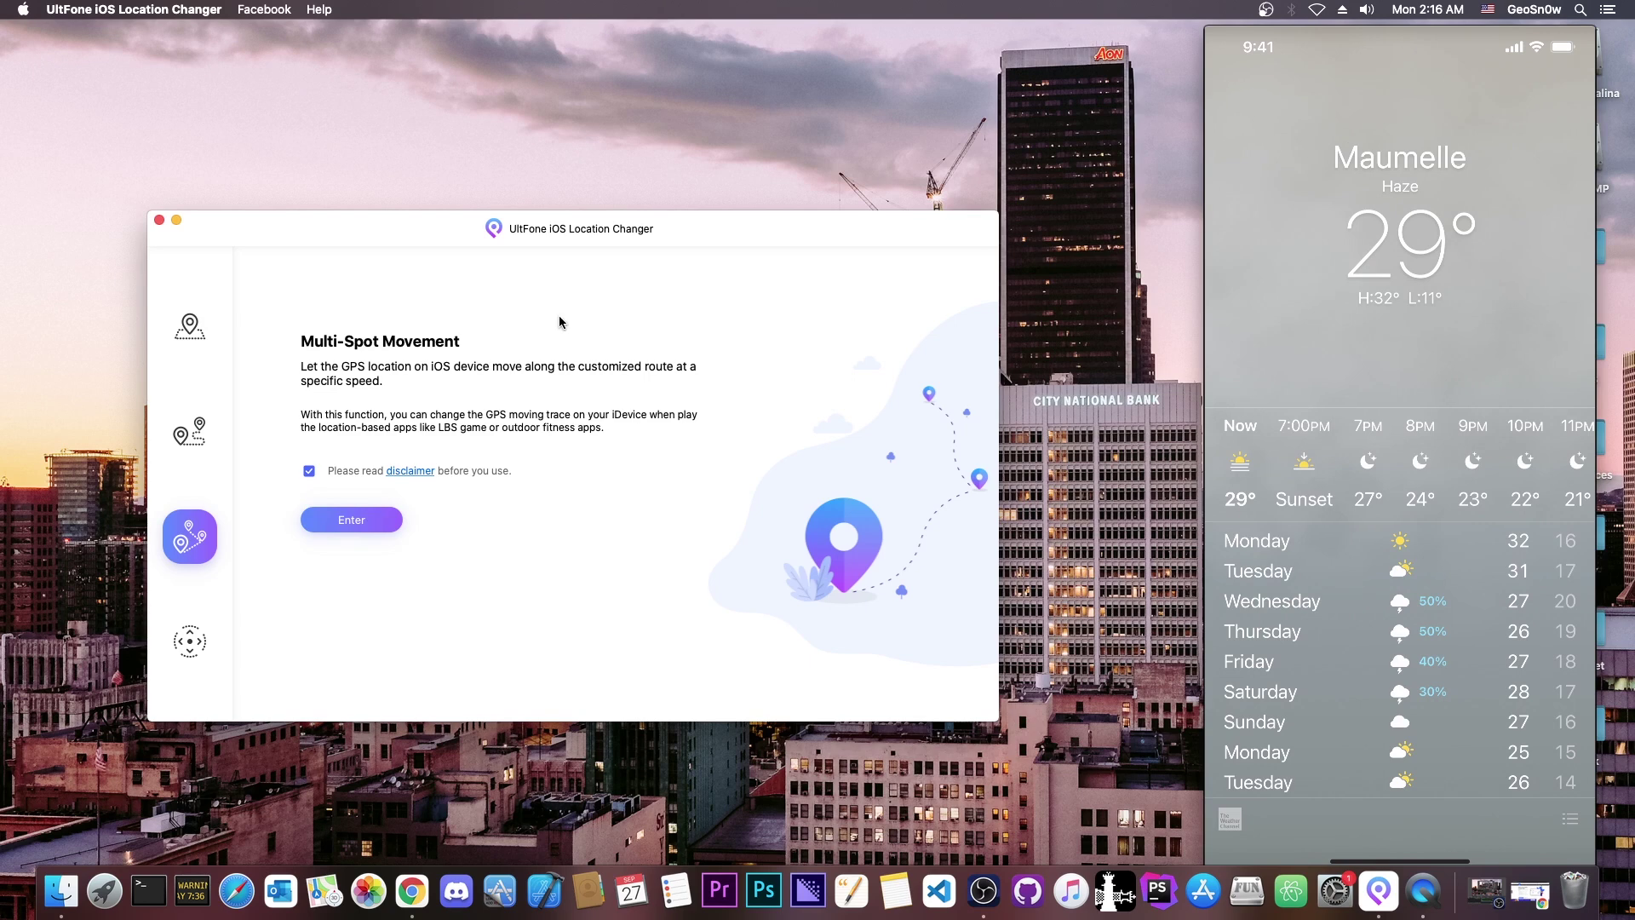
{"action": "left_click", "coordinate": [192, 441]}
{"action": "left_click", "coordinate": [372, 520]}
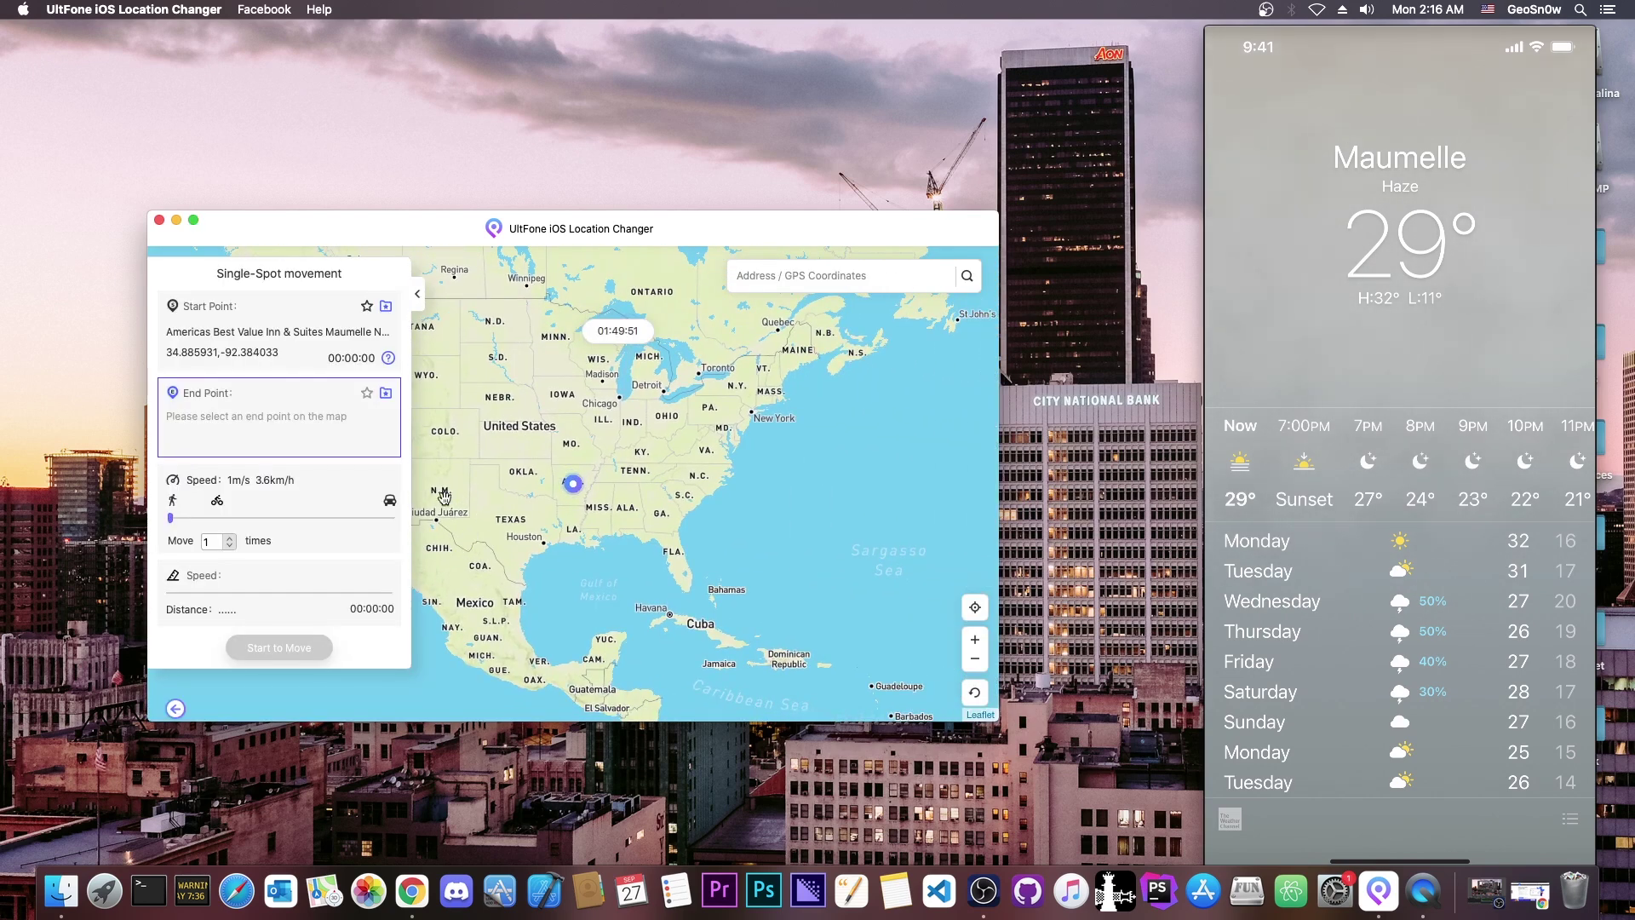
{"action": "left_click_drag", "start_coordinate": [574, 457], "coordinate": [804, 510]}
{"action": "left_click_drag", "start_coordinate": [694, 420], "coordinate": [741, 499]}
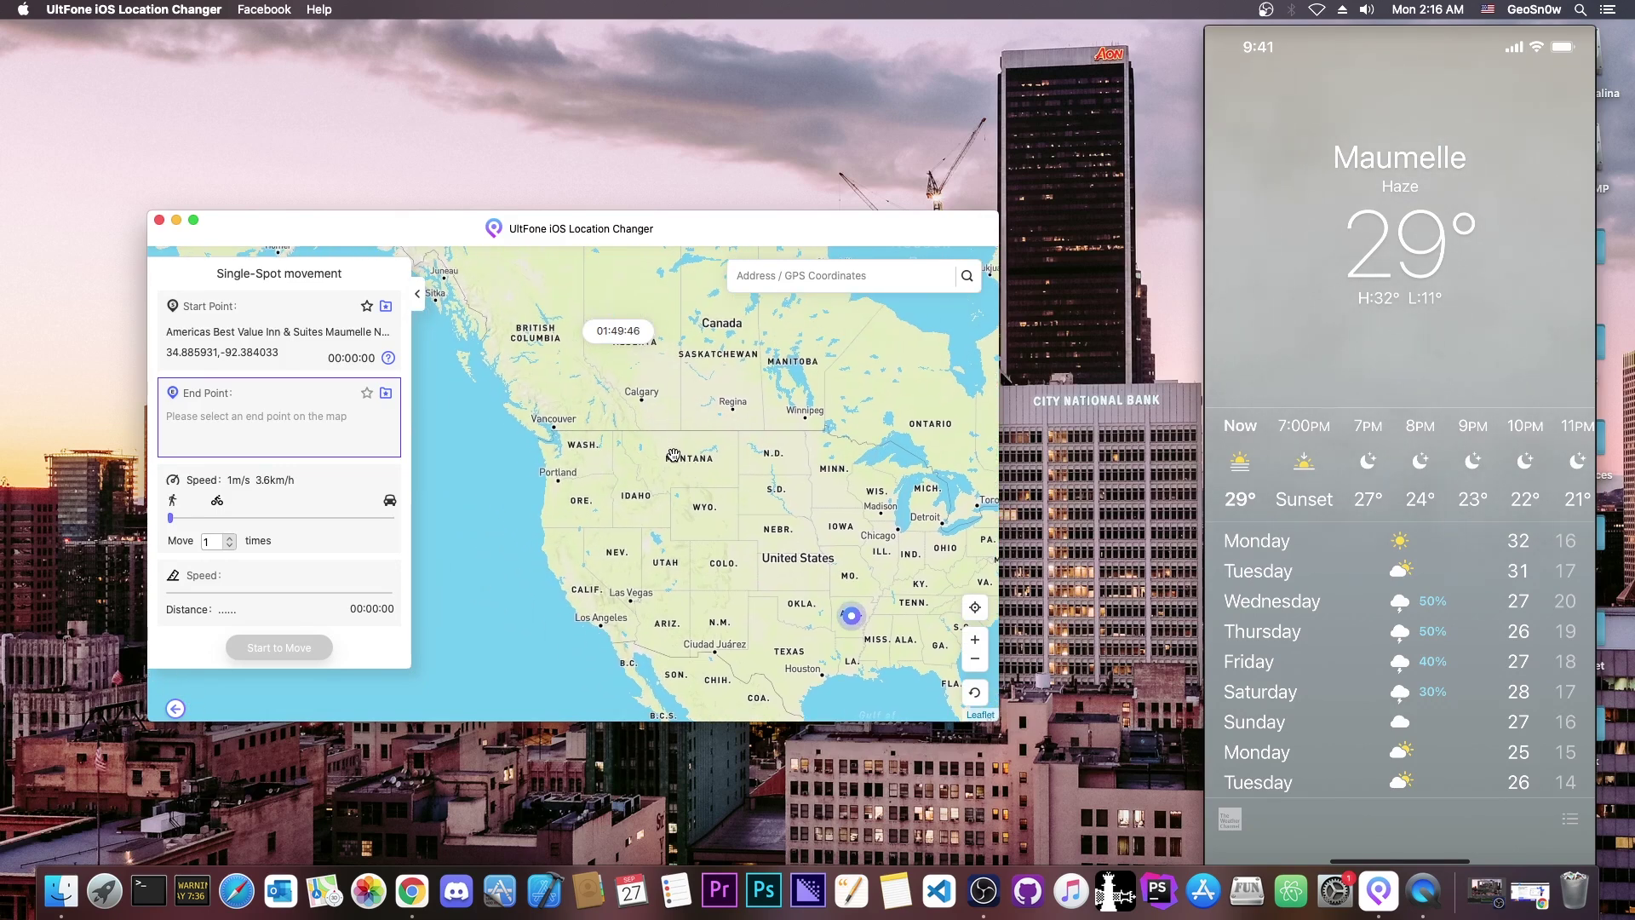
{"action": "left_click", "coordinate": [674, 452]}
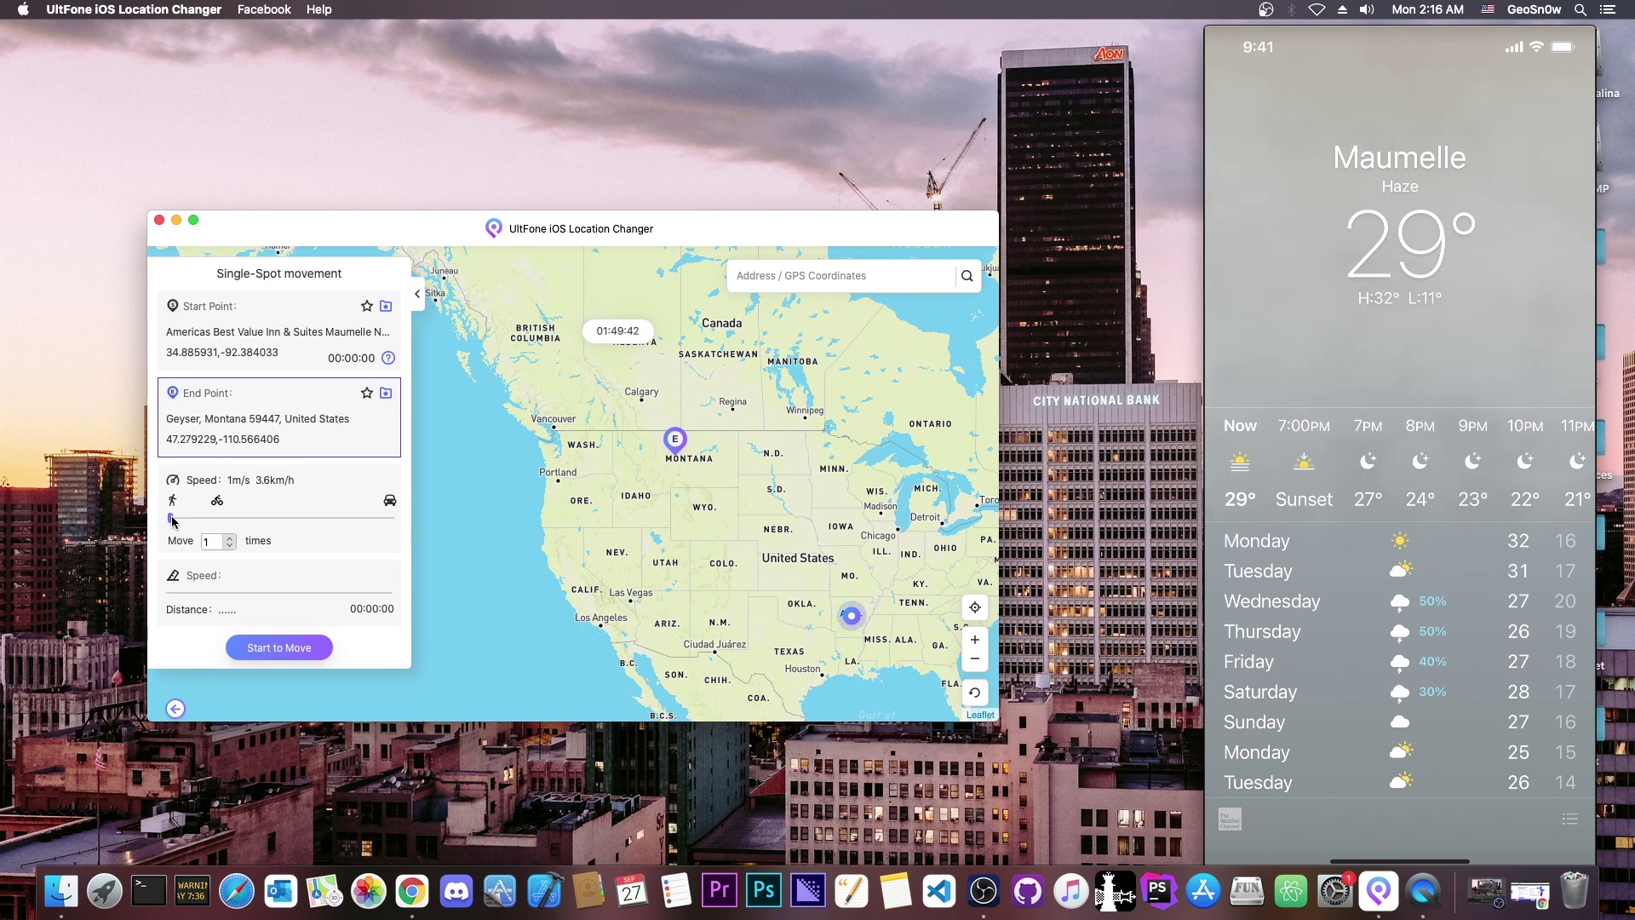
{"action": "left_click_drag", "start_coordinate": [172, 519], "coordinate": [392, 519]}
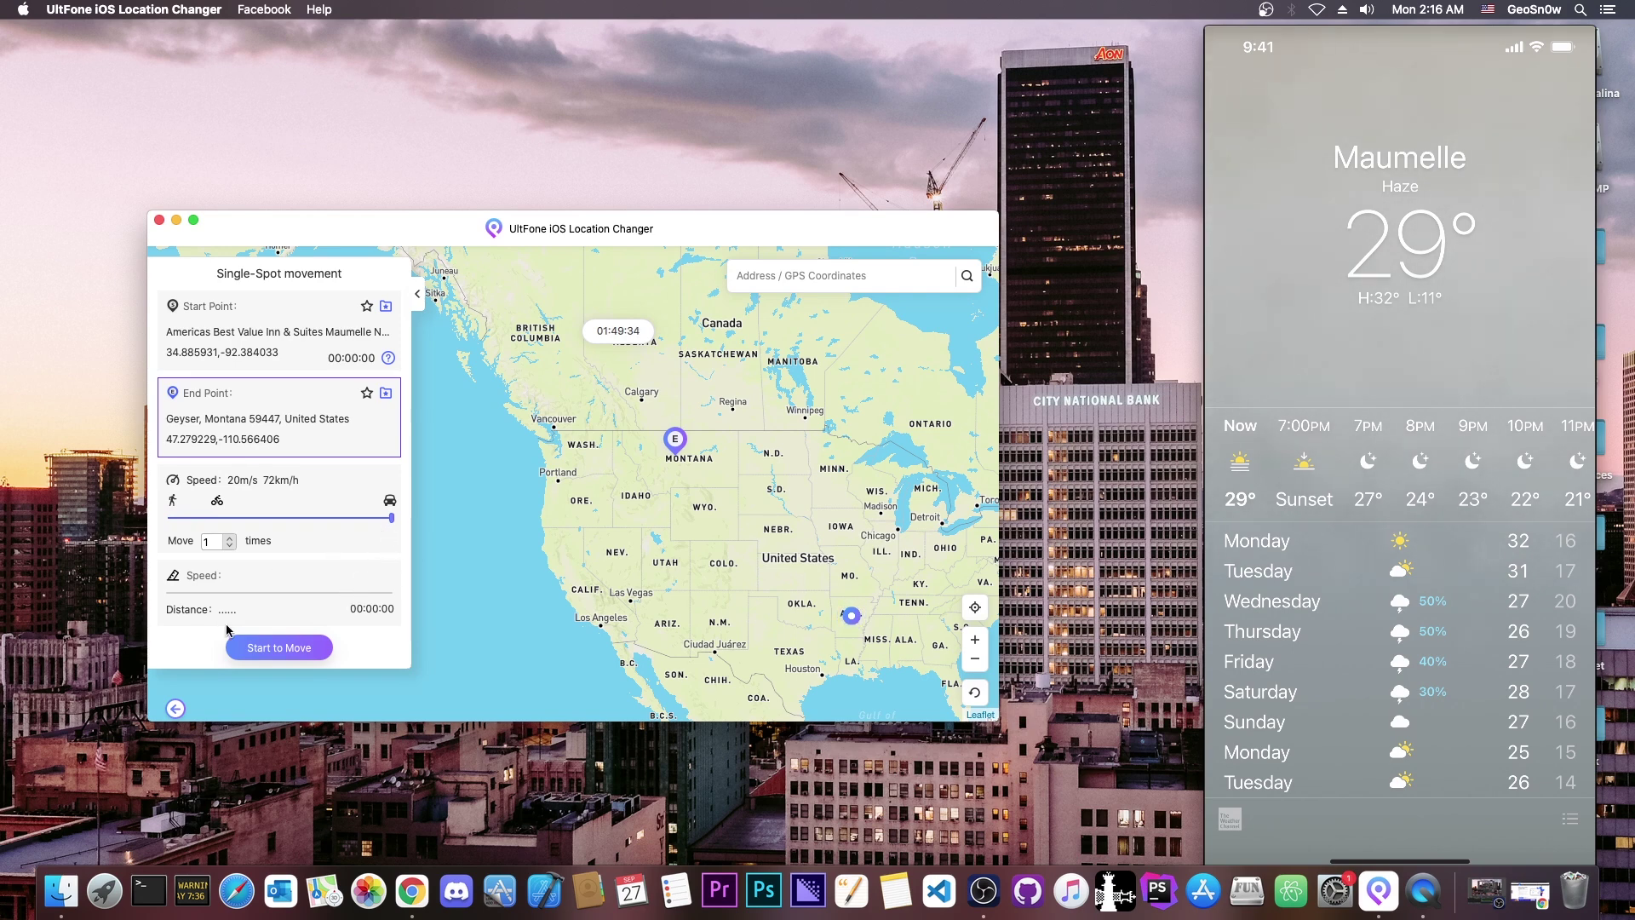
{"action": "left_click", "coordinate": [280, 649]}
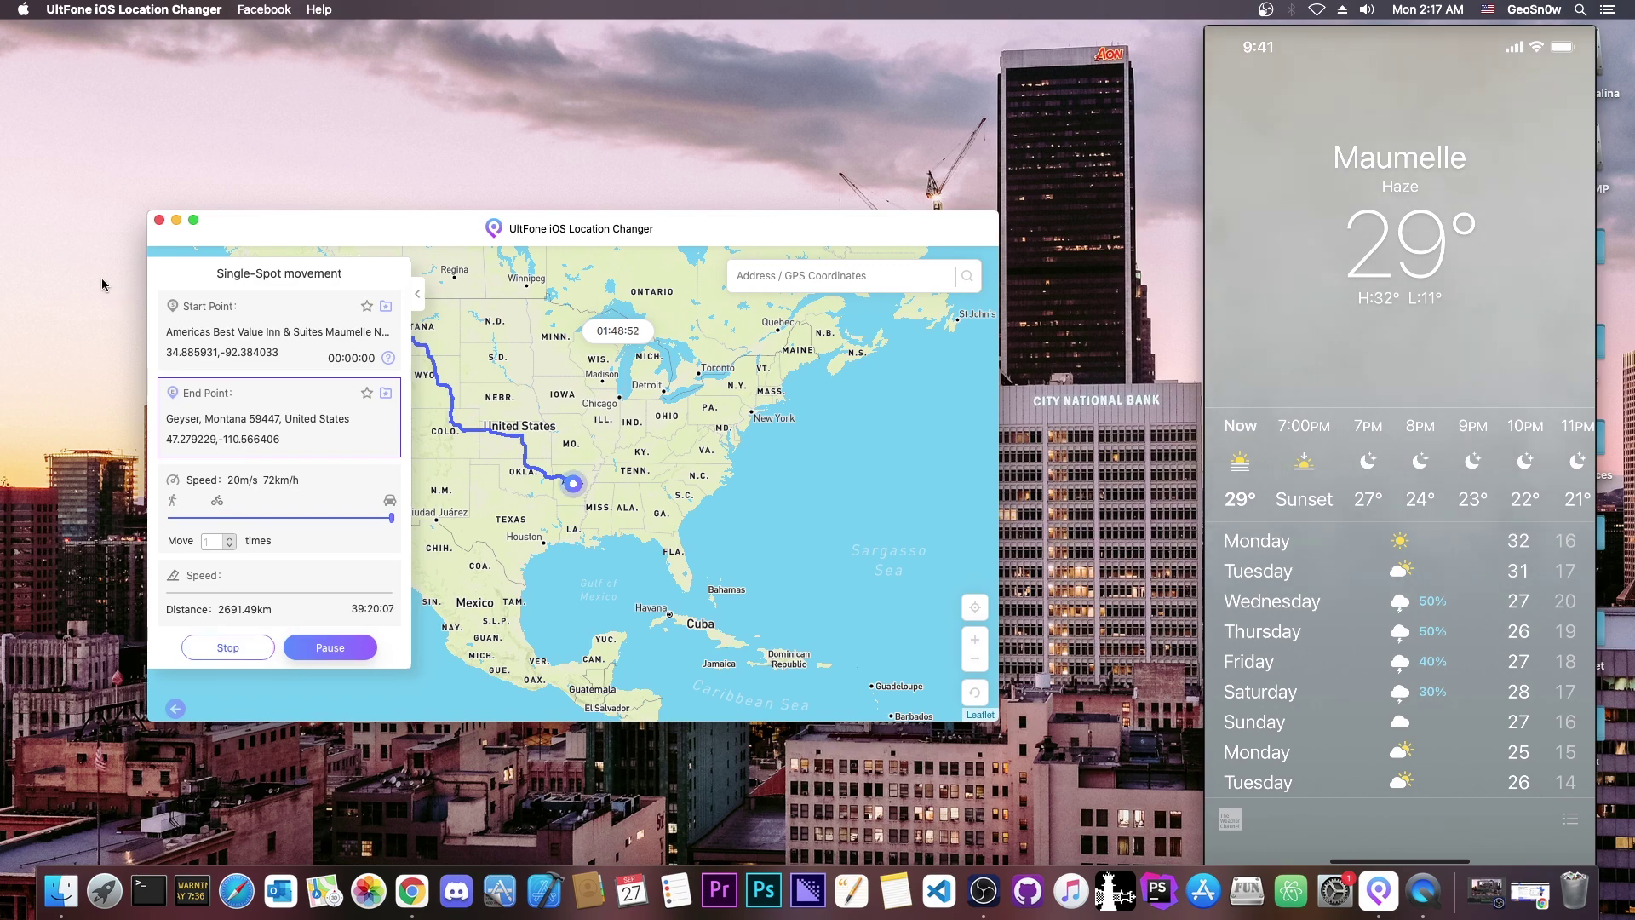
Close the location changer and confirm Quit in the exit dialog.
{"action": "left_click", "coordinate": [158, 220]}
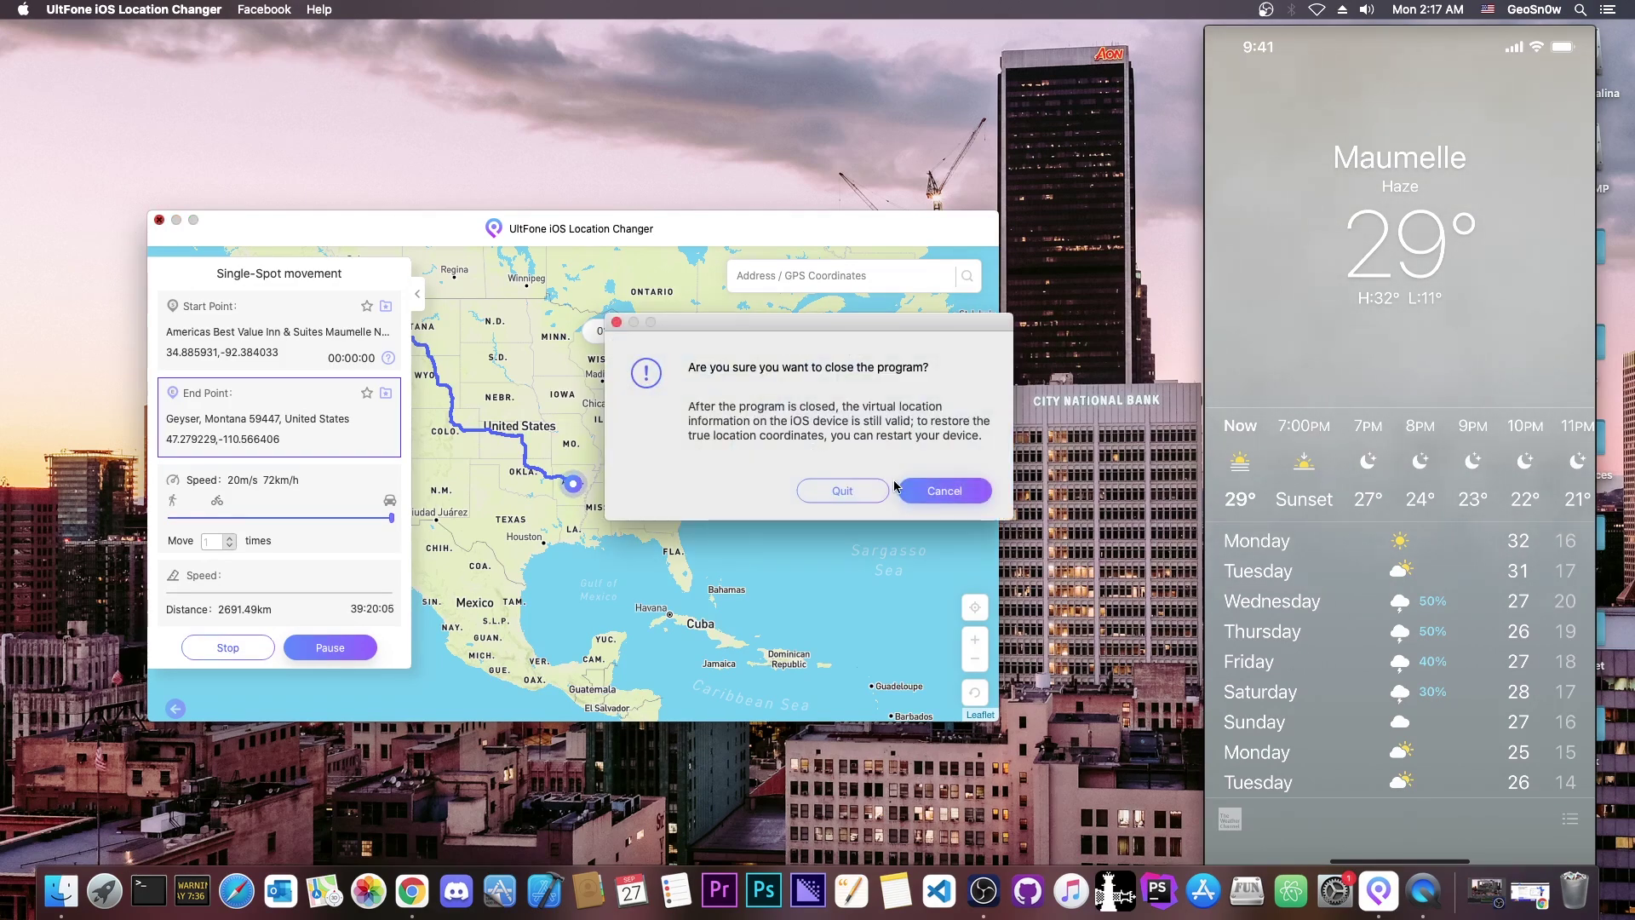
{"action": "left_click", "coordinate": [856, 498]}
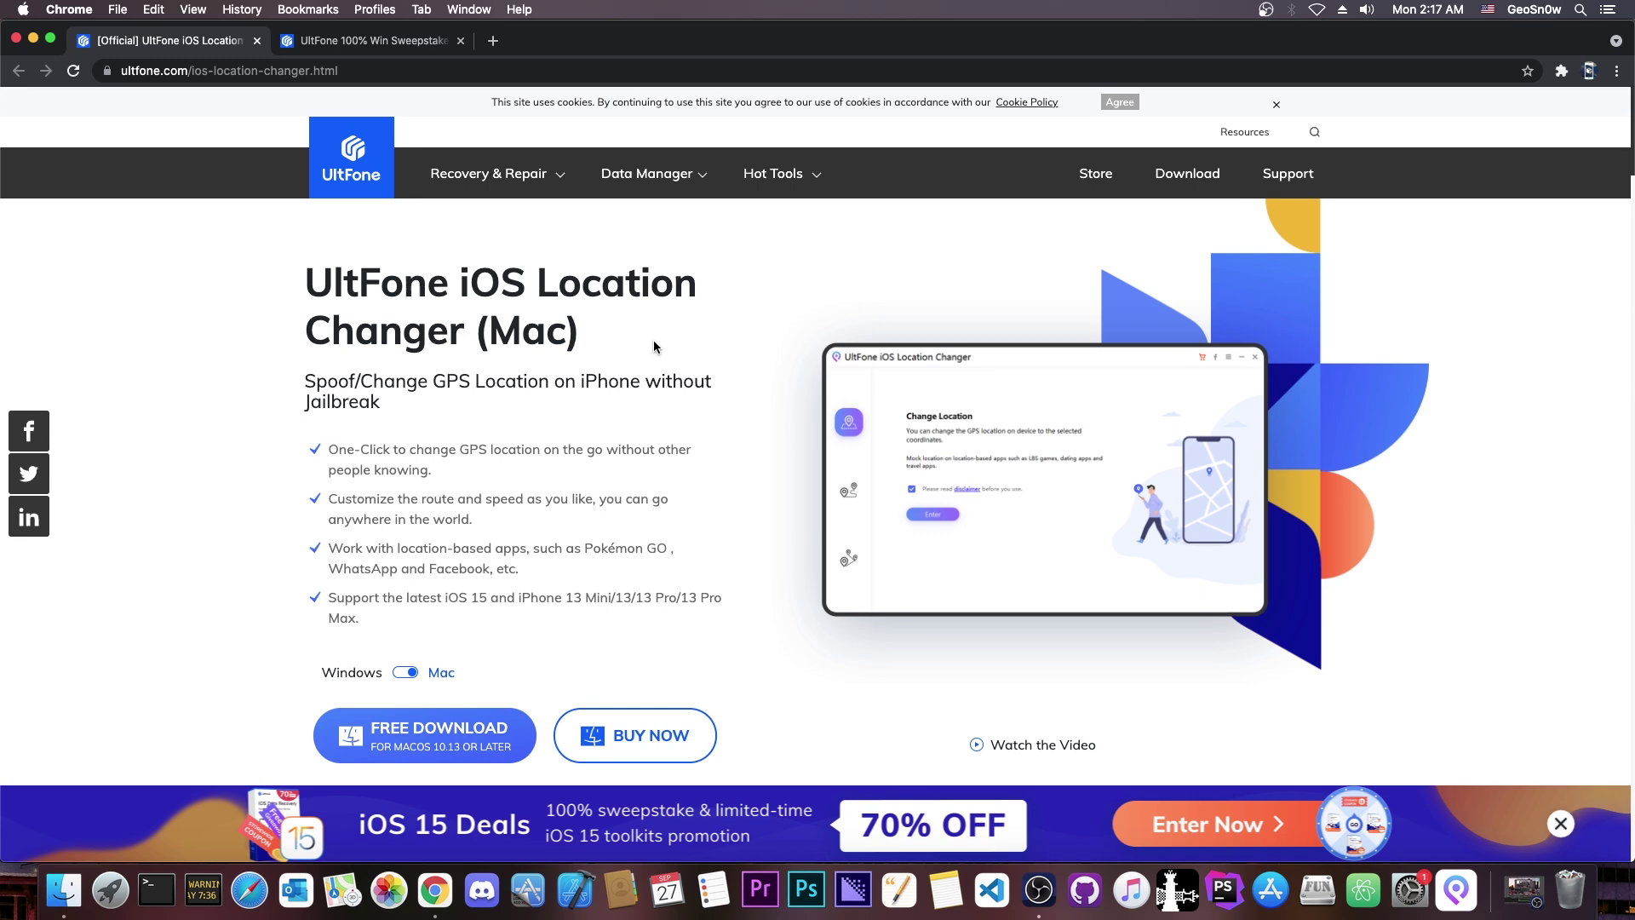
{"action": "left_click", "coordinate": [324, 42]}
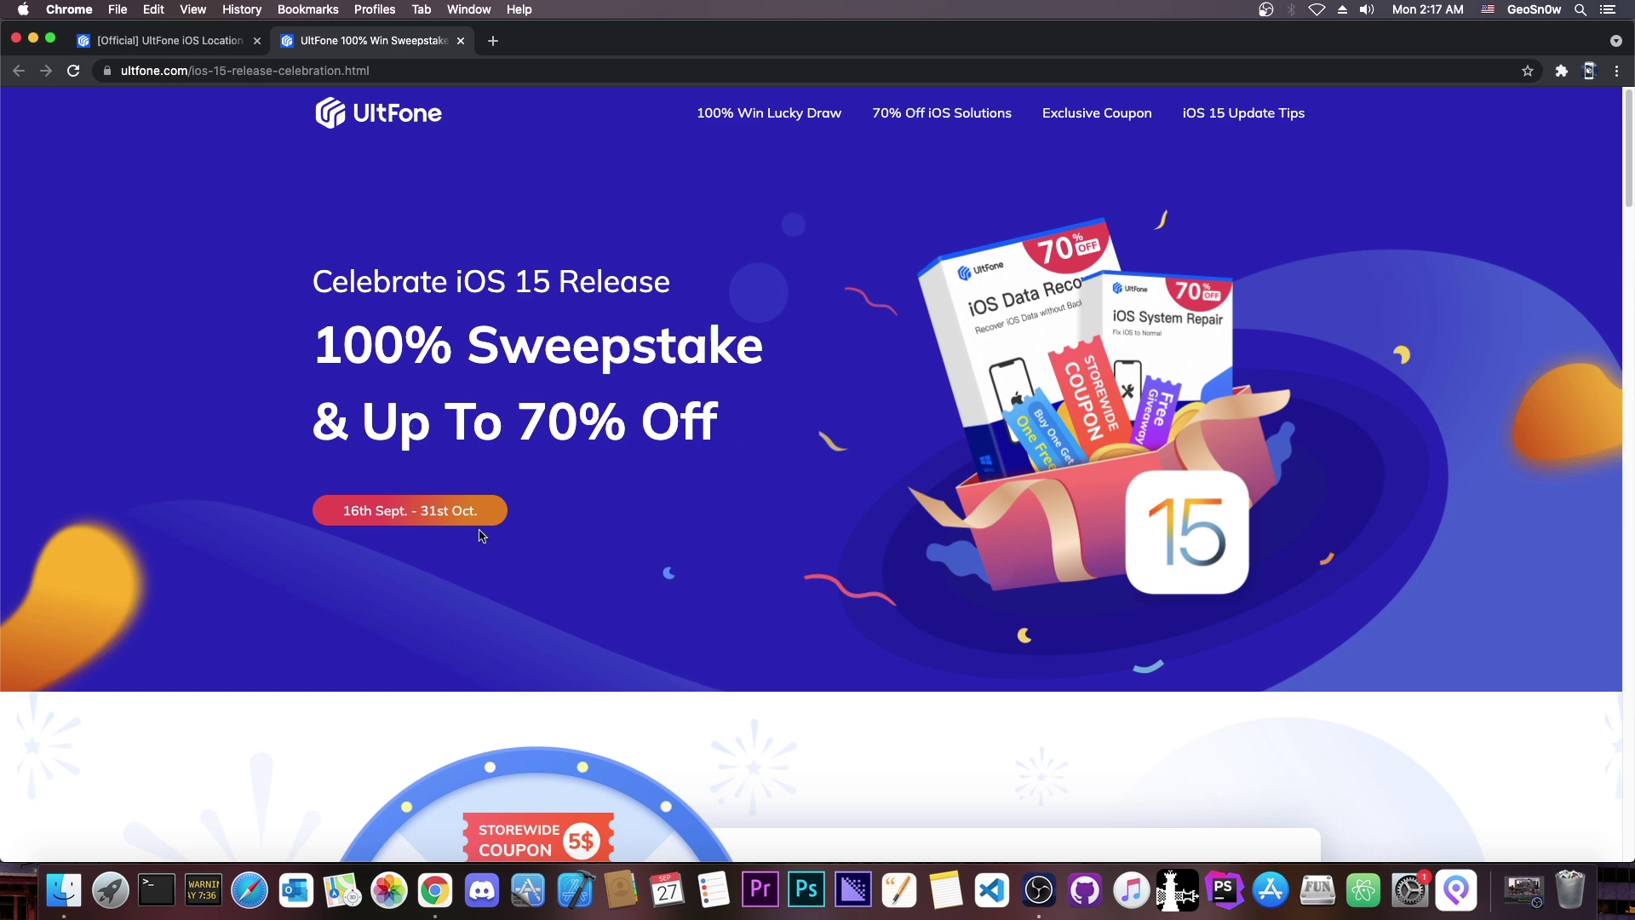
{"action": "scroll", "coordinate": [540, 431], "scroll_direction": "down", "scroll_amount": 5}
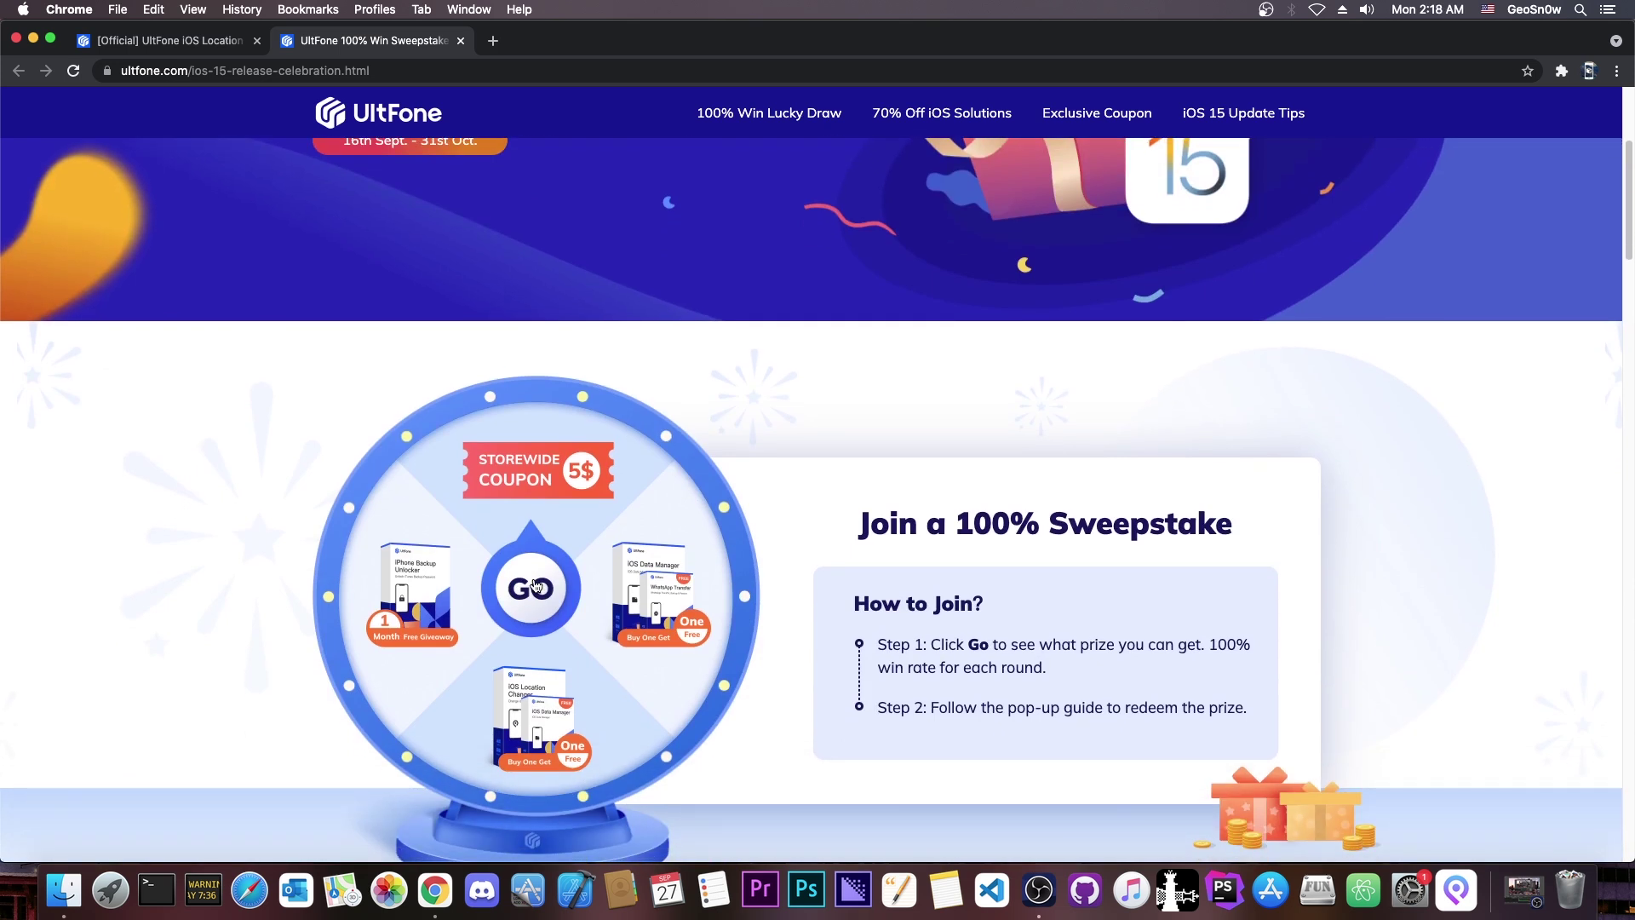
{"action": "scroll", "coordinate": [532, 575], "scroll_direction": "down", "scroll_amount": 1}
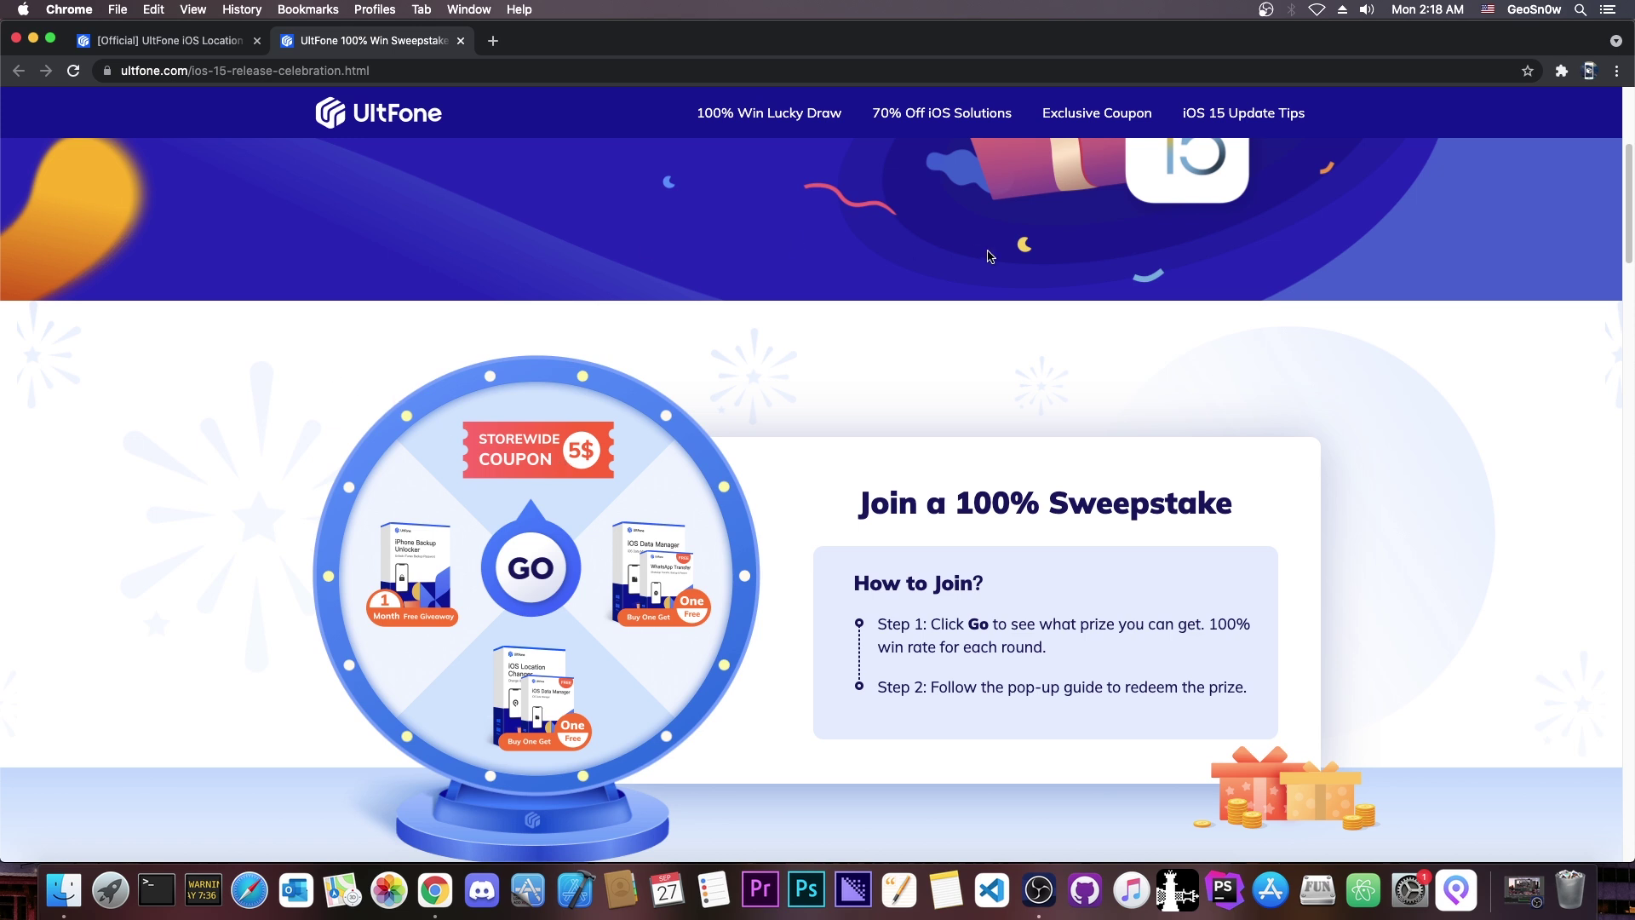
{"action": "scroll", "coordinate": [980, 253], "scroll_direction": "down", "scroll_amount": 1}
{"action": "scroll", "coordinate": [878, 348], "scroll_direction": "down", "scroll_amount": 1}
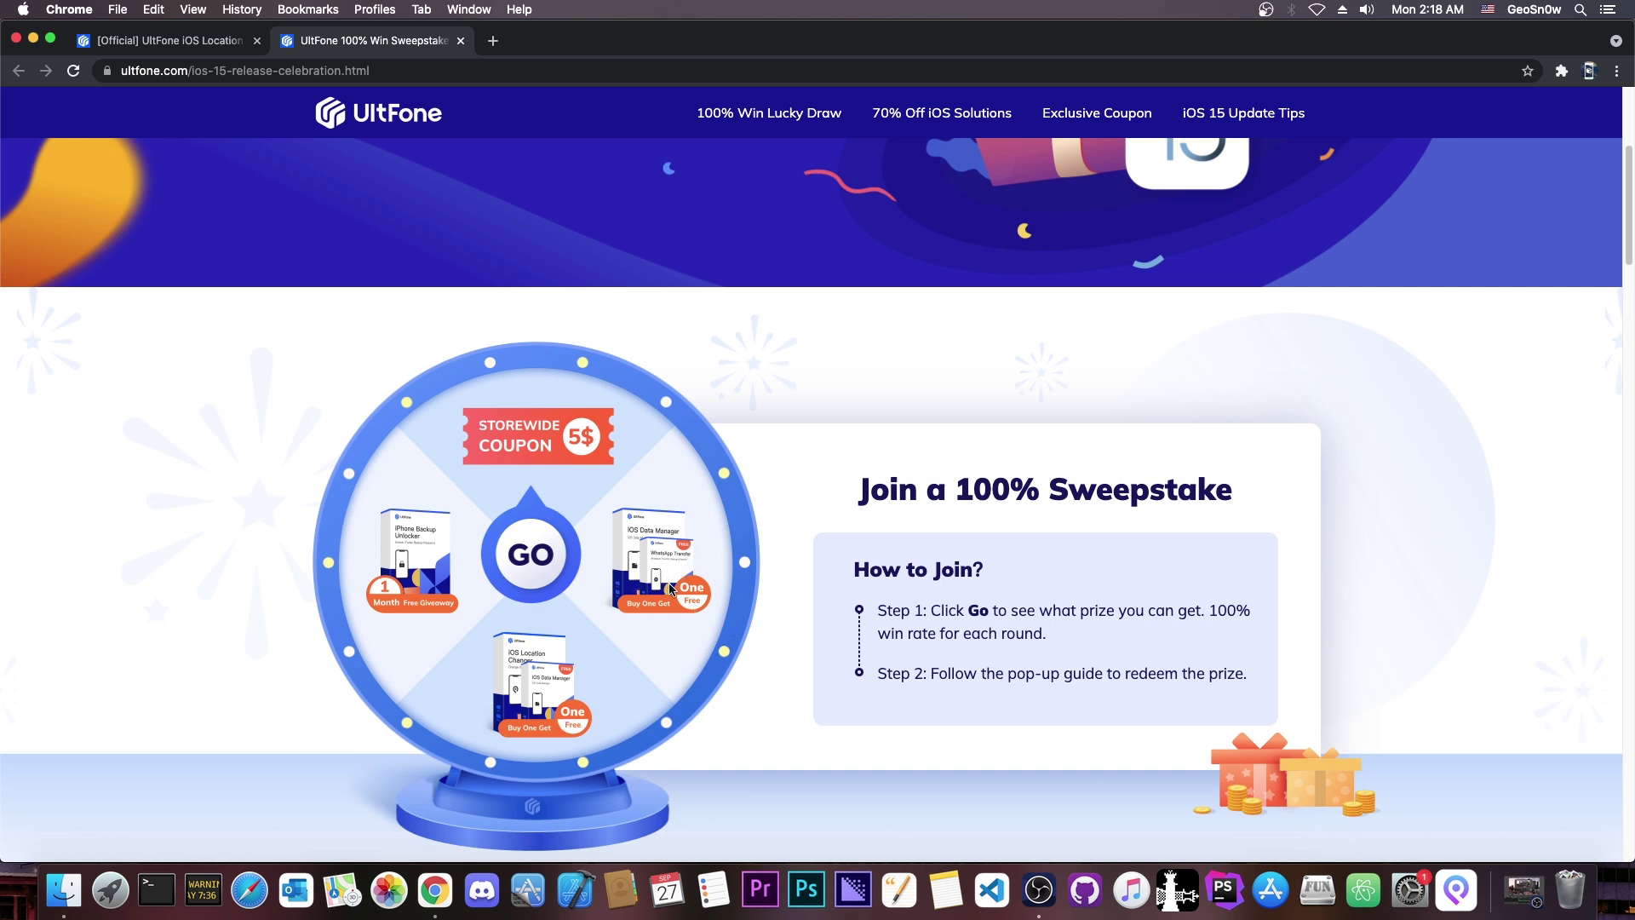
{"action": "scroll", "coordinate": [596, 668], "scroll_direction": "down", "scroll_amount": 1}
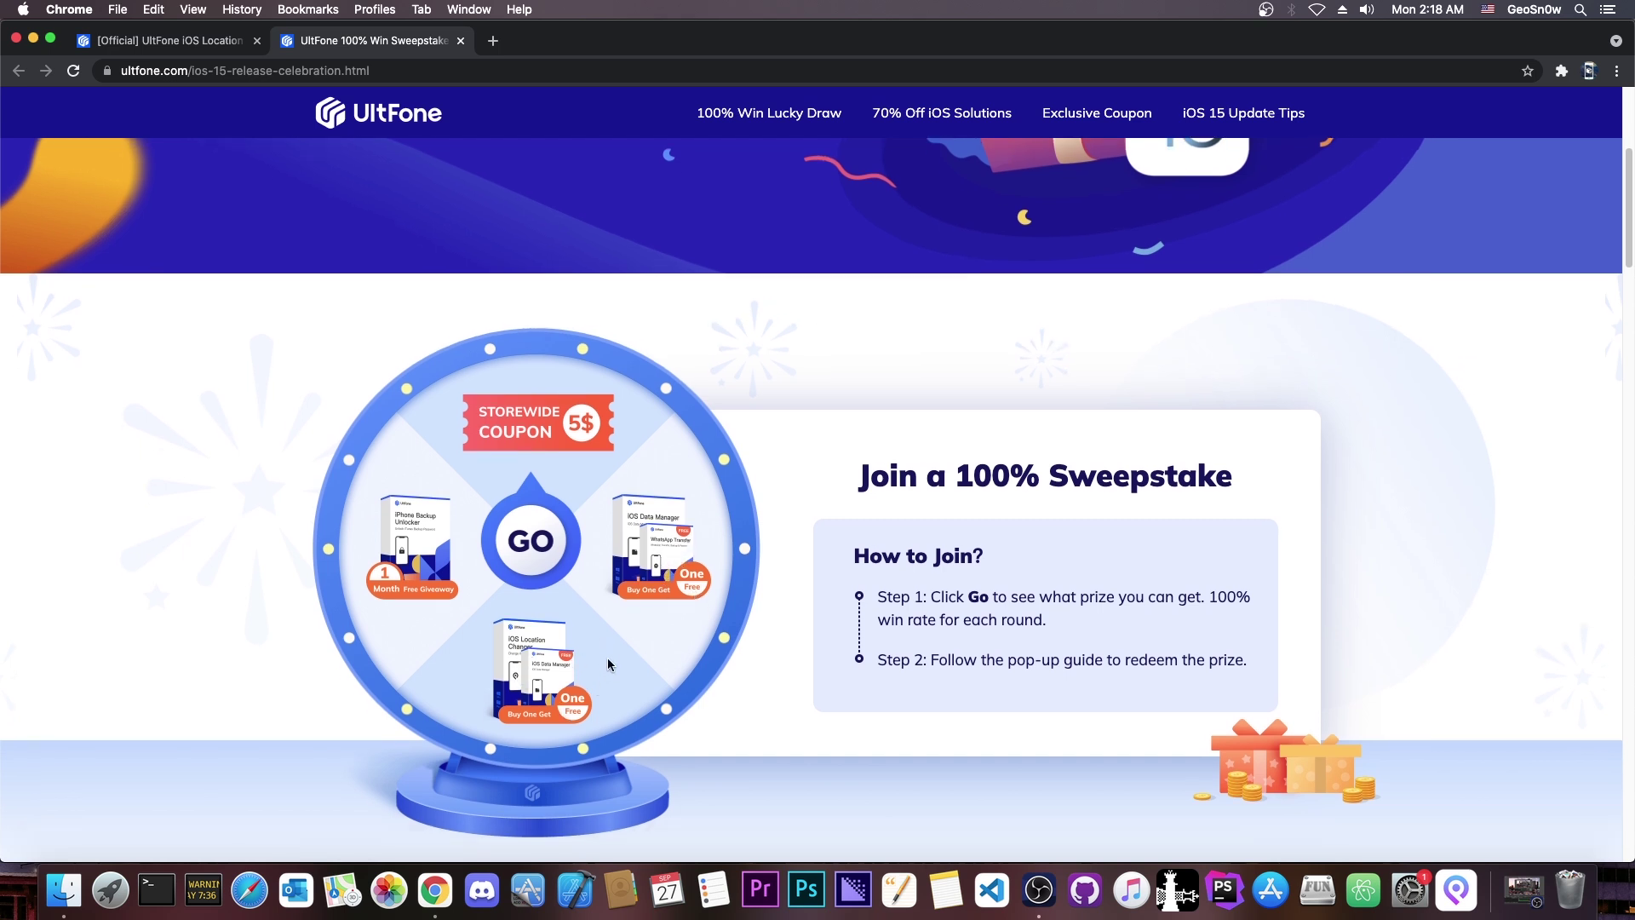
{"action": "scroll", "coordinate": [609, 664], "scroll_direction": "down", "scroll_amount": 6}
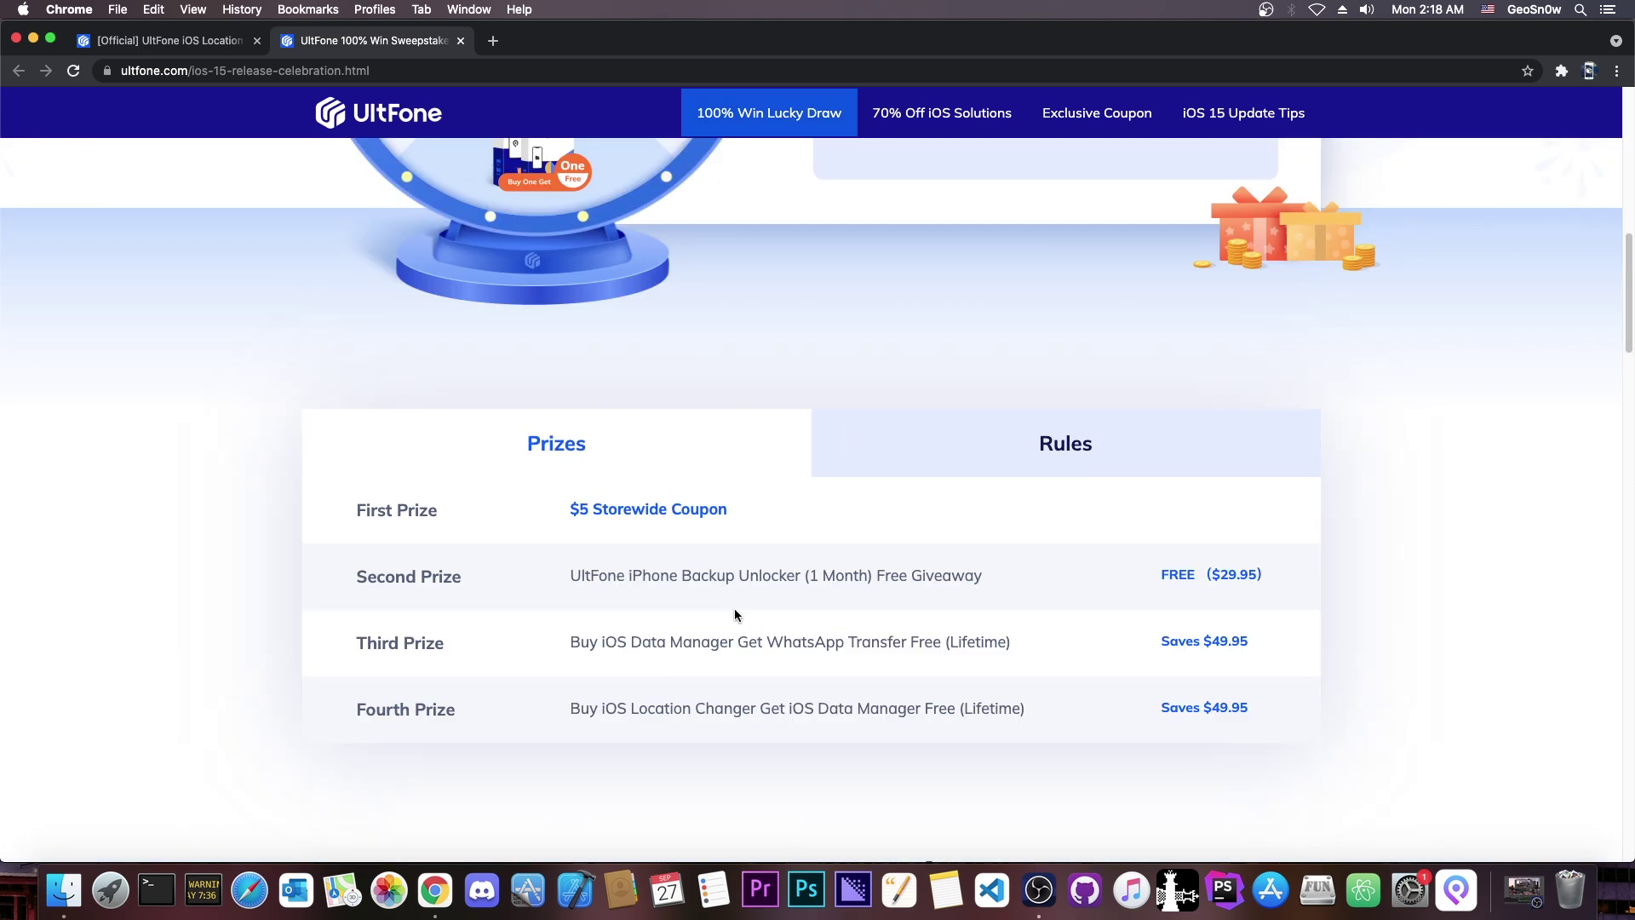
{"action": "scroll", "coordinate": [734, 608], "scroll_direction": "down", "scroll_amount": 3}
{"action": "scroll", "coordinate": [596, 554], "scroll_direction": "up", "scroll_amount": 8}
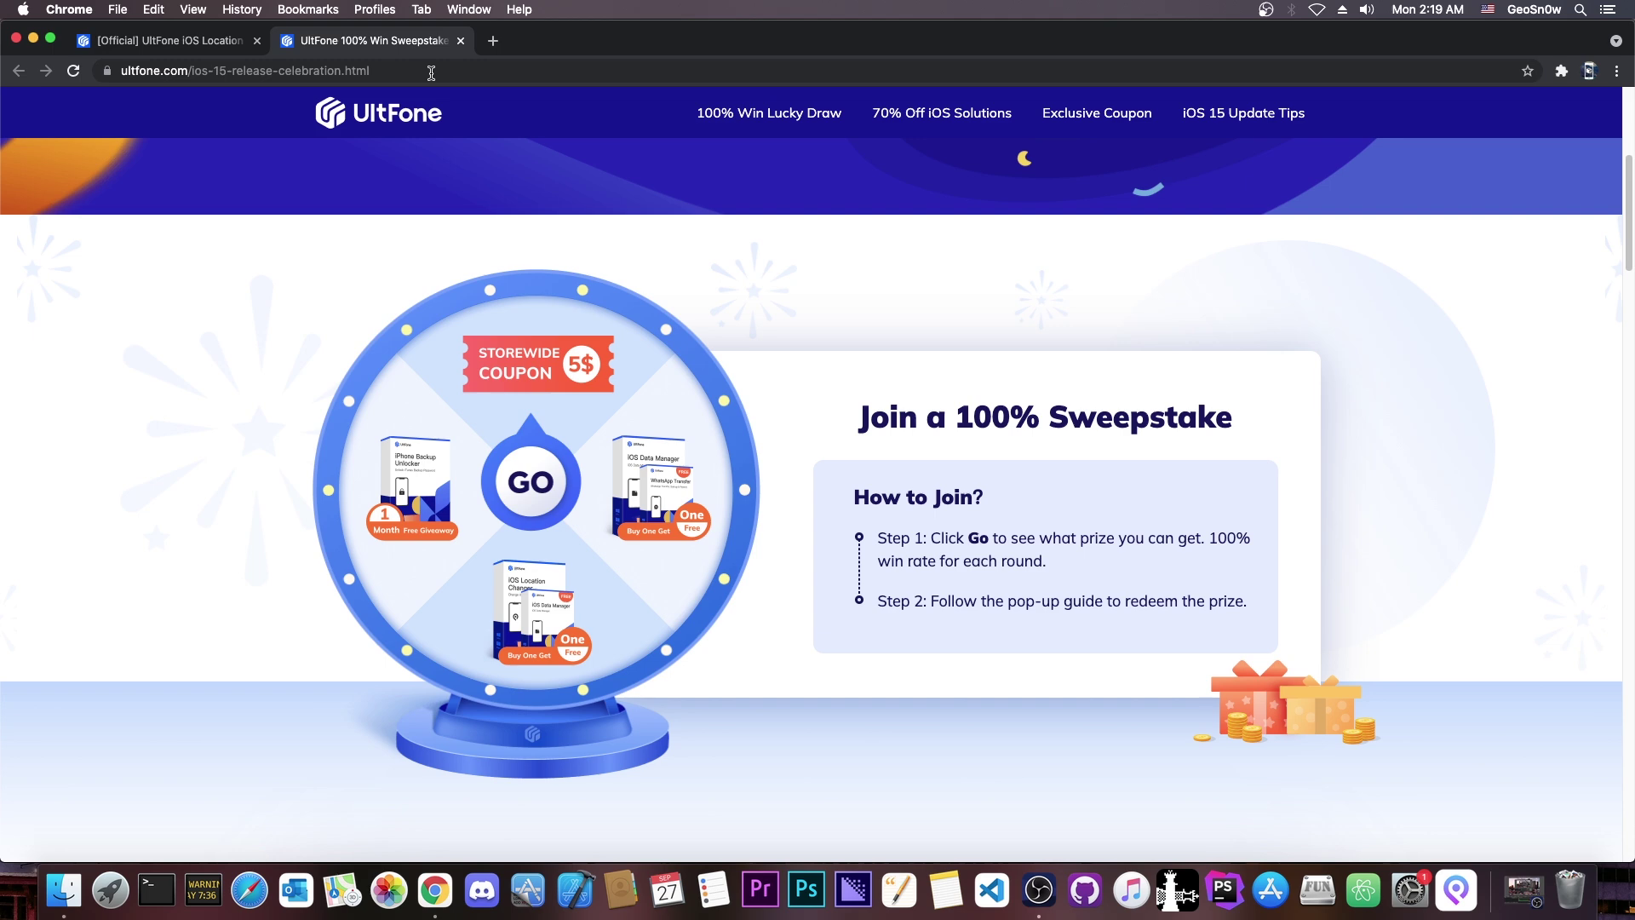
{"action": "left_click", "coordinate": [136, 40]}
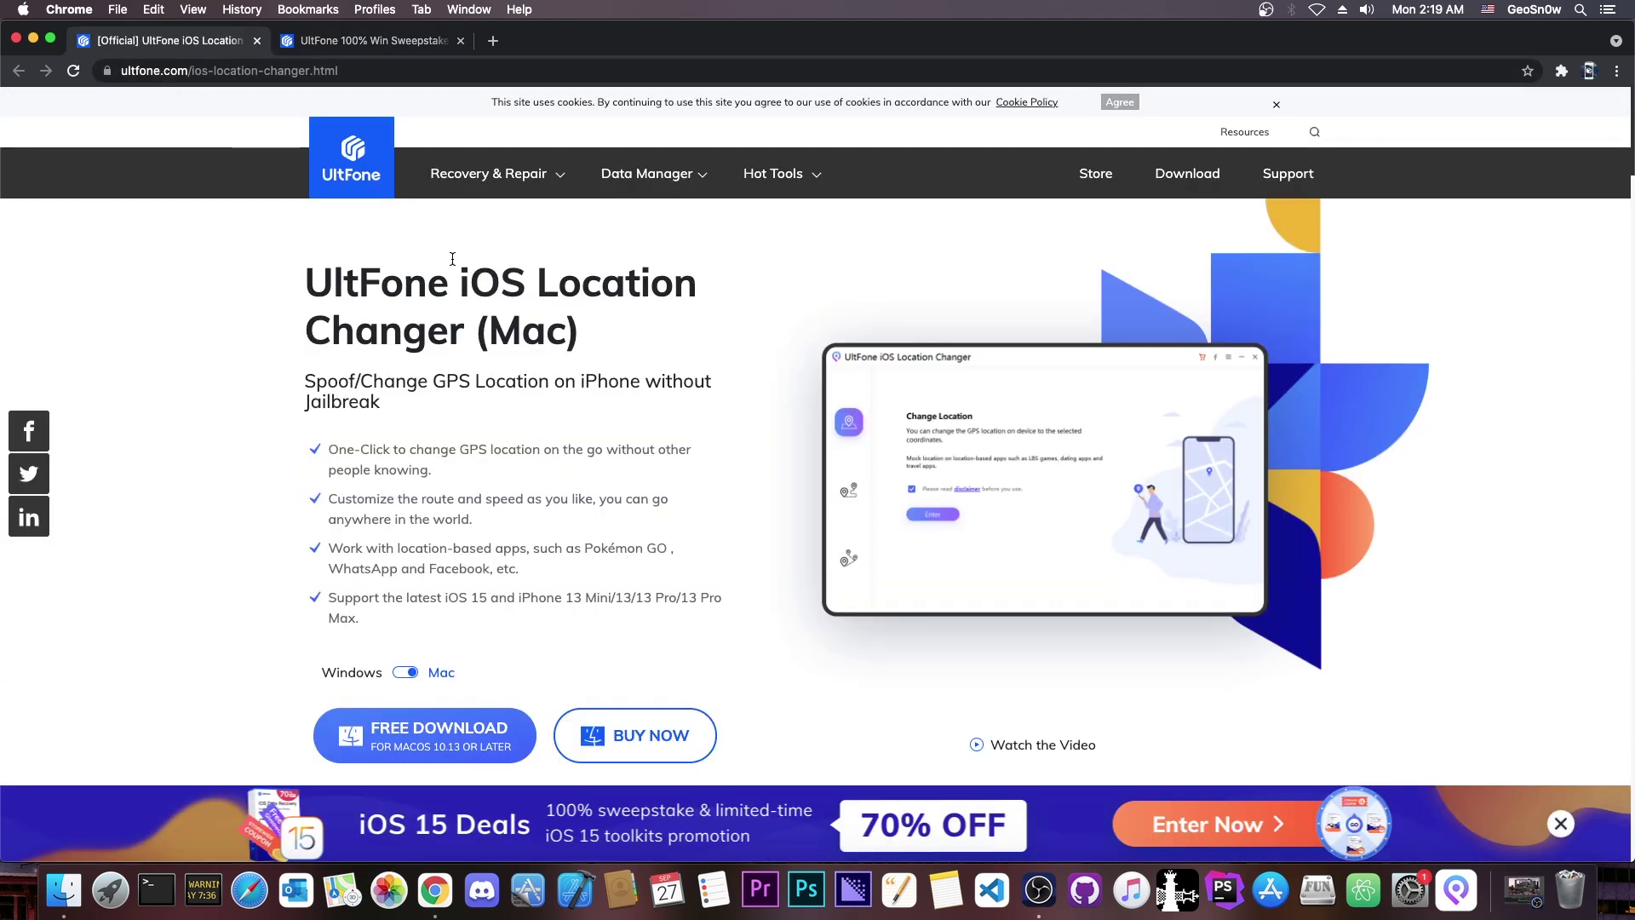
Minimise Chrome to show the desktop with the UltFone icon and ios-location-changer-mac.dmg.
{"action": "left_click", "coordinate": [33, 40]}
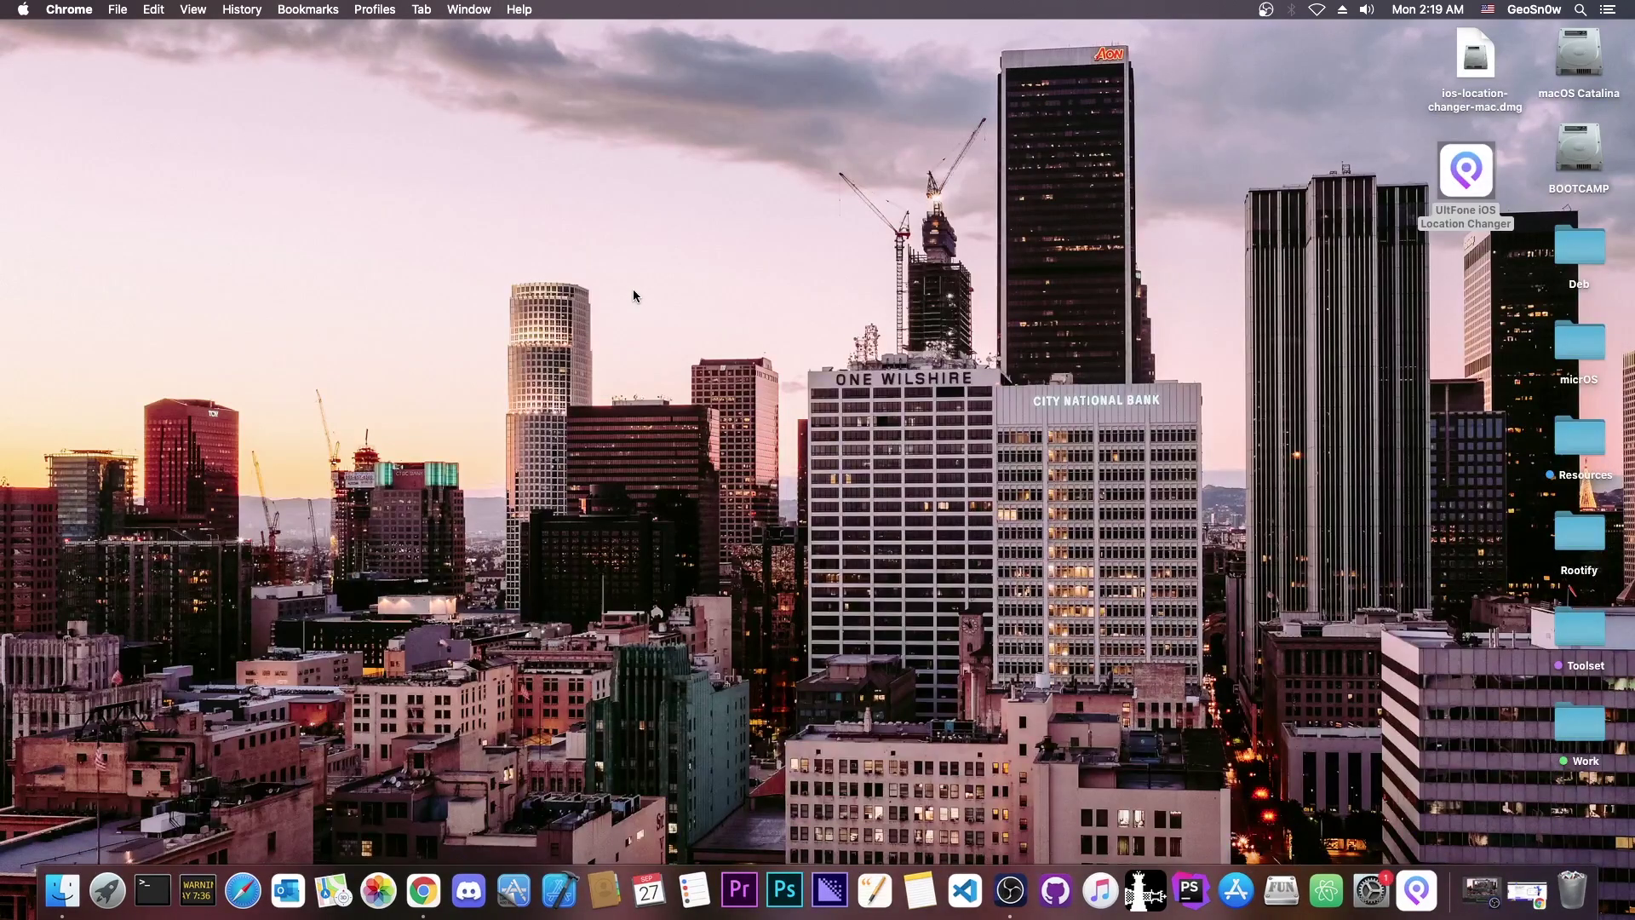